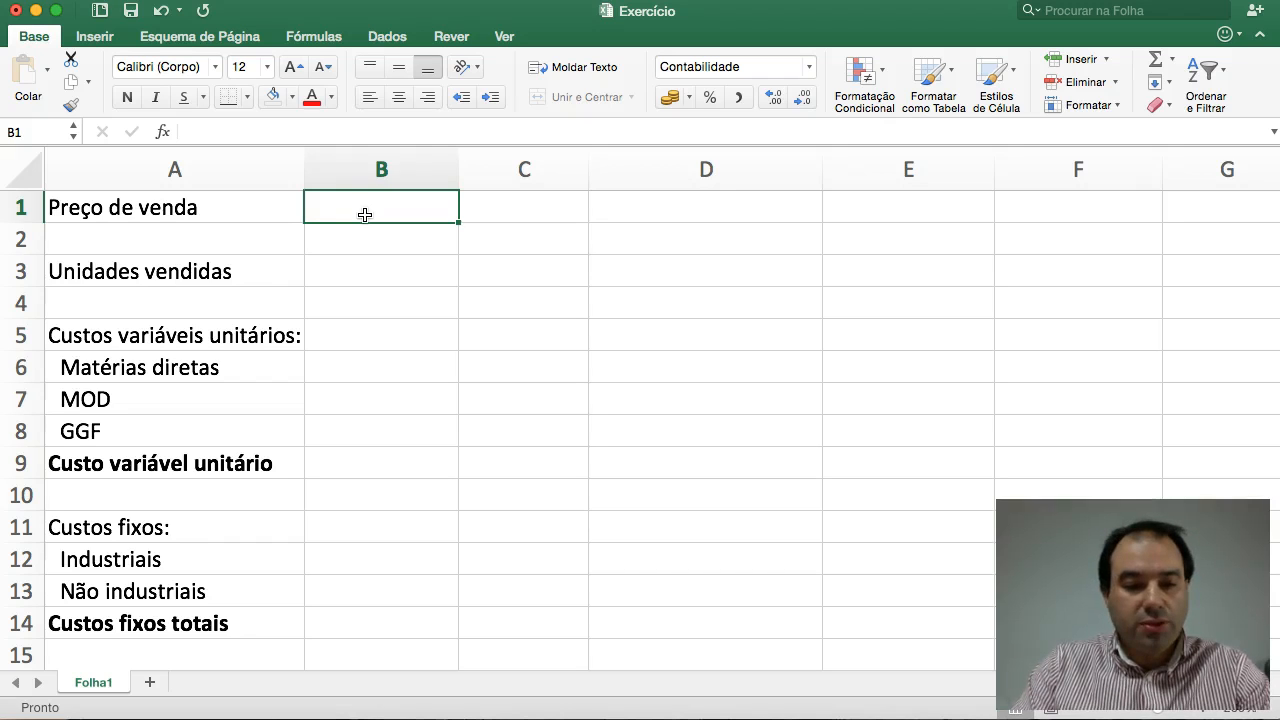
- Enter the selling price 252,5 in B1 and the units sold 20000 in B3
{"action": "type", "text": "252,5"}
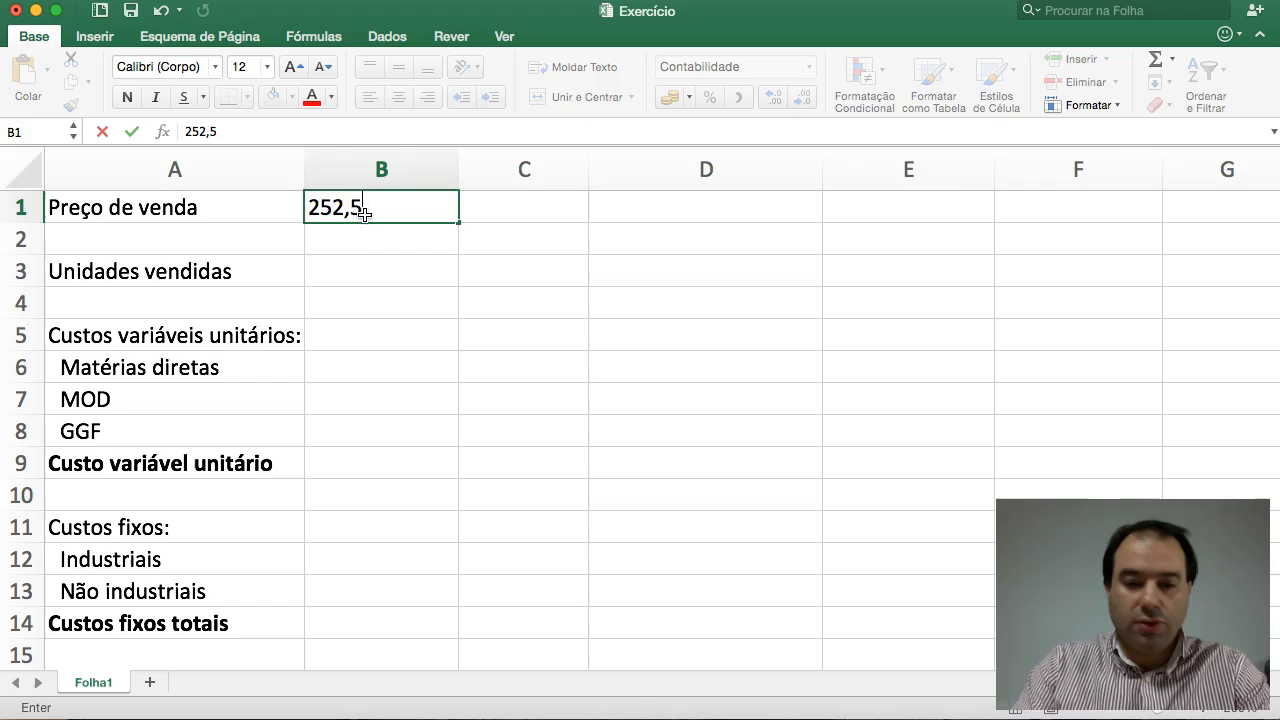
{"action": "key", "text": "Return"}
{"action": "key", "text": "Return"}
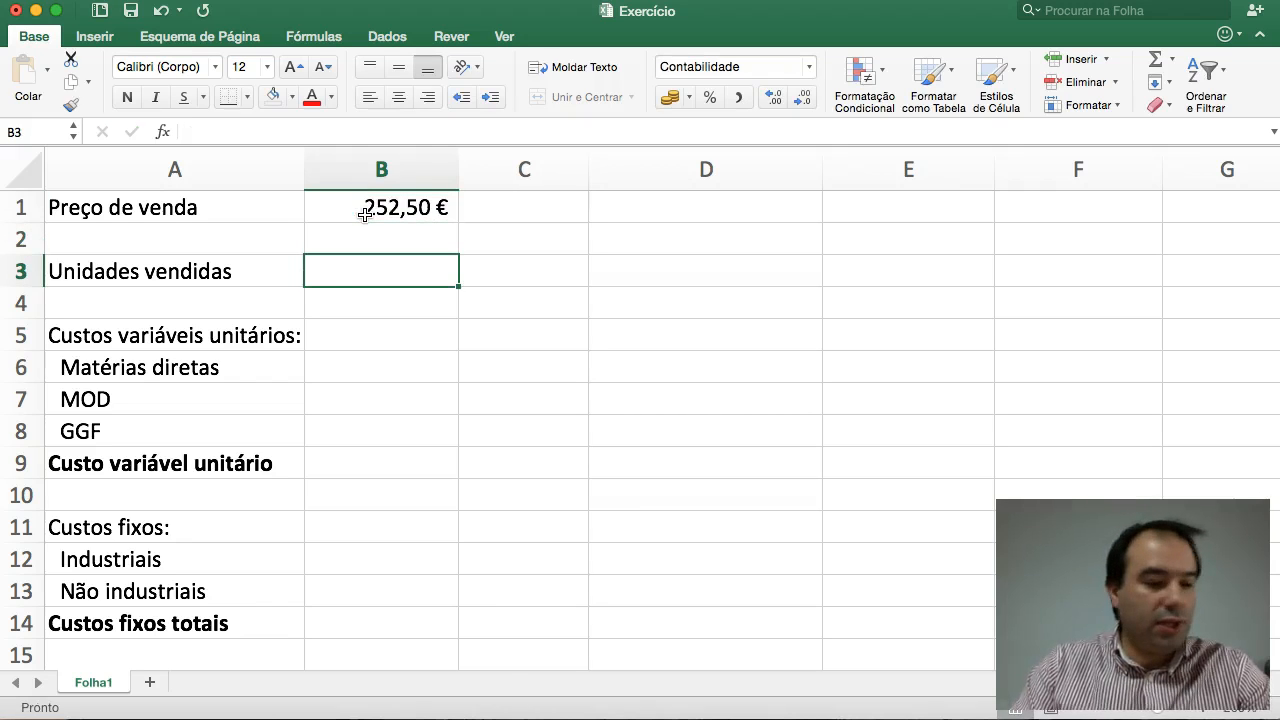
{"action": "type", "text": "20000"}
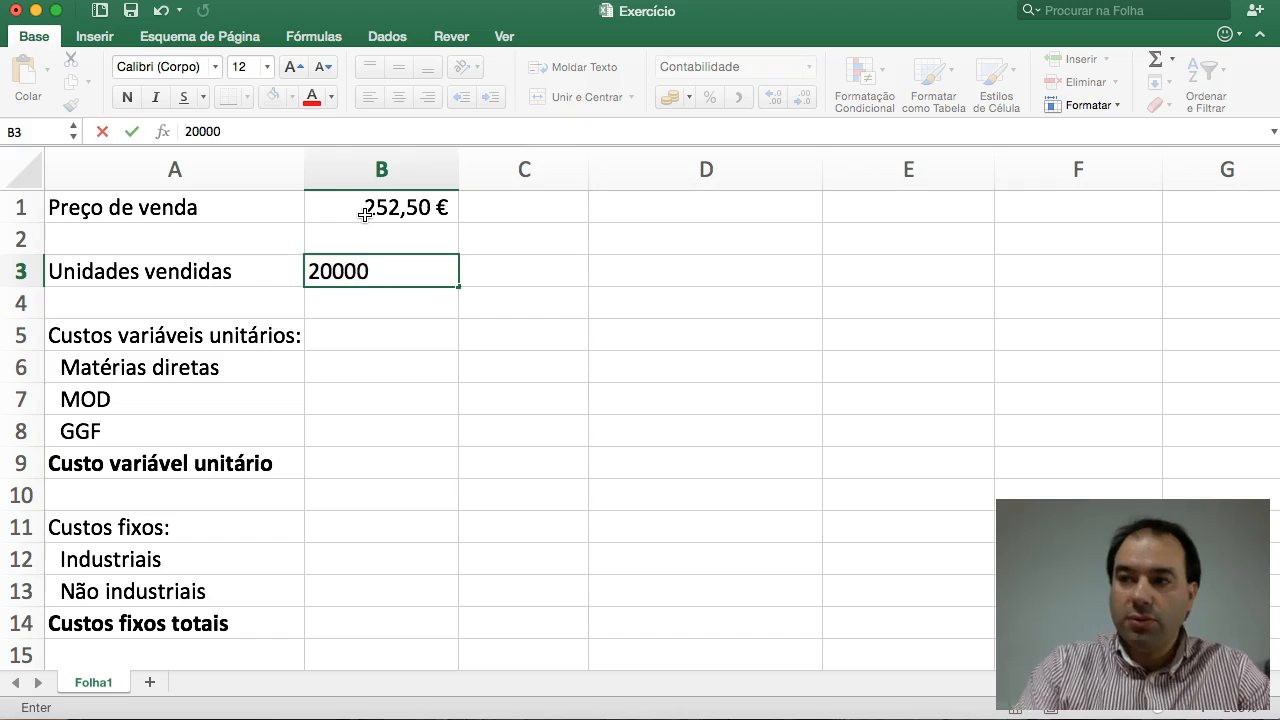
{"action": "key", "text": "Return"}
- Enter the unit variable costs in B6:B8: 65 for Matérias diretas, 90 for MOD and 25 for GGF
{"action": "key", "text": "Down"}
{"action": "key", "text": "Down"}
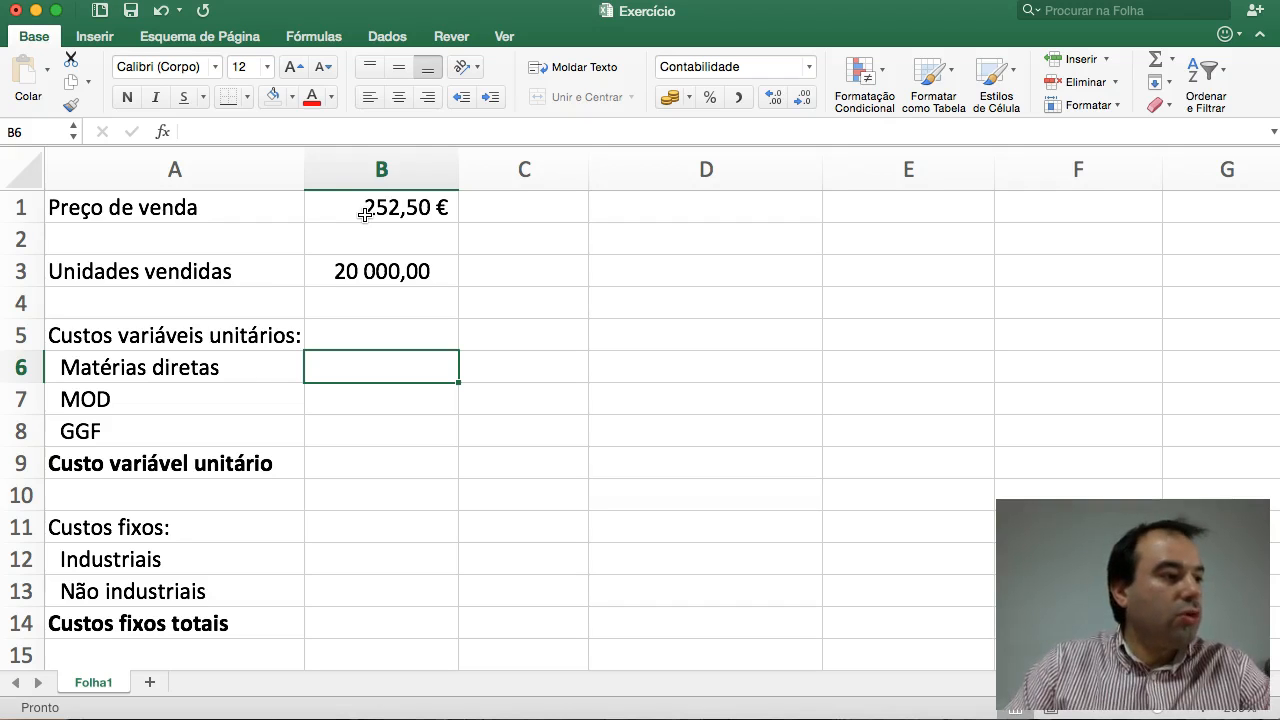
{"action": "type", "text": "65"}
{"action": "key", "text": "Return"}
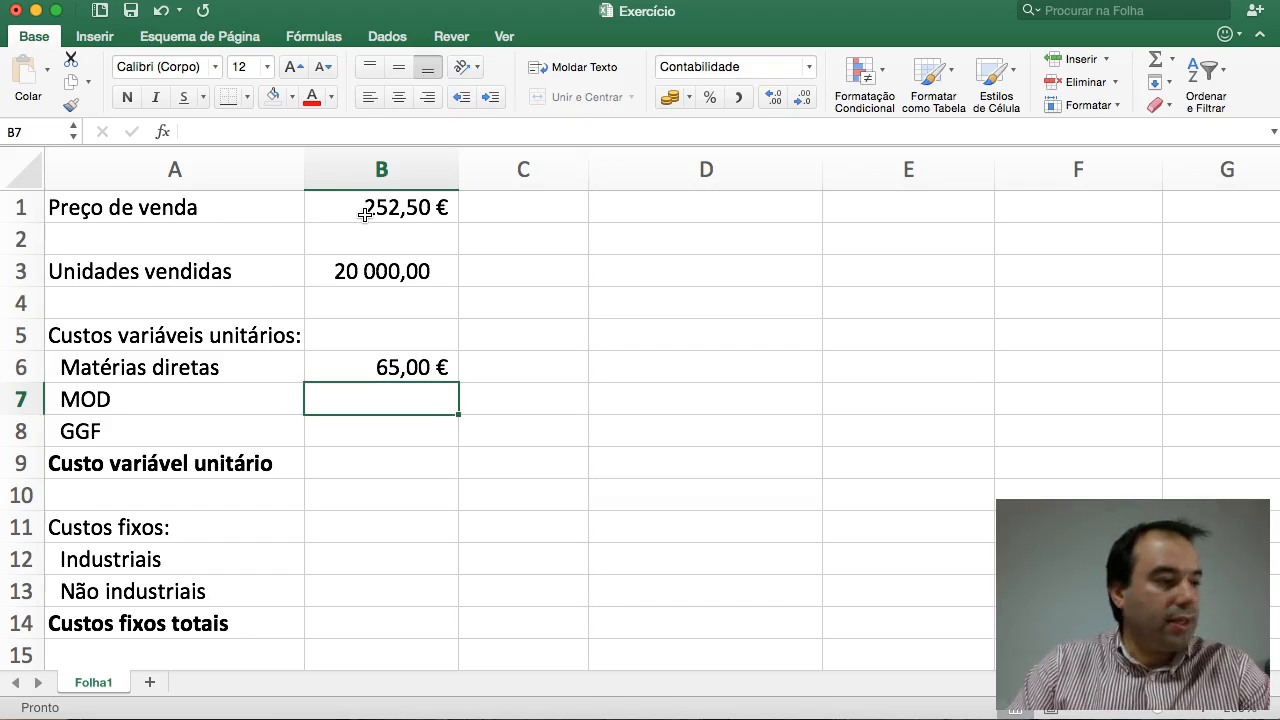
{"action": "type", "text": "90"}
{"action": "key", "text": "Return"}
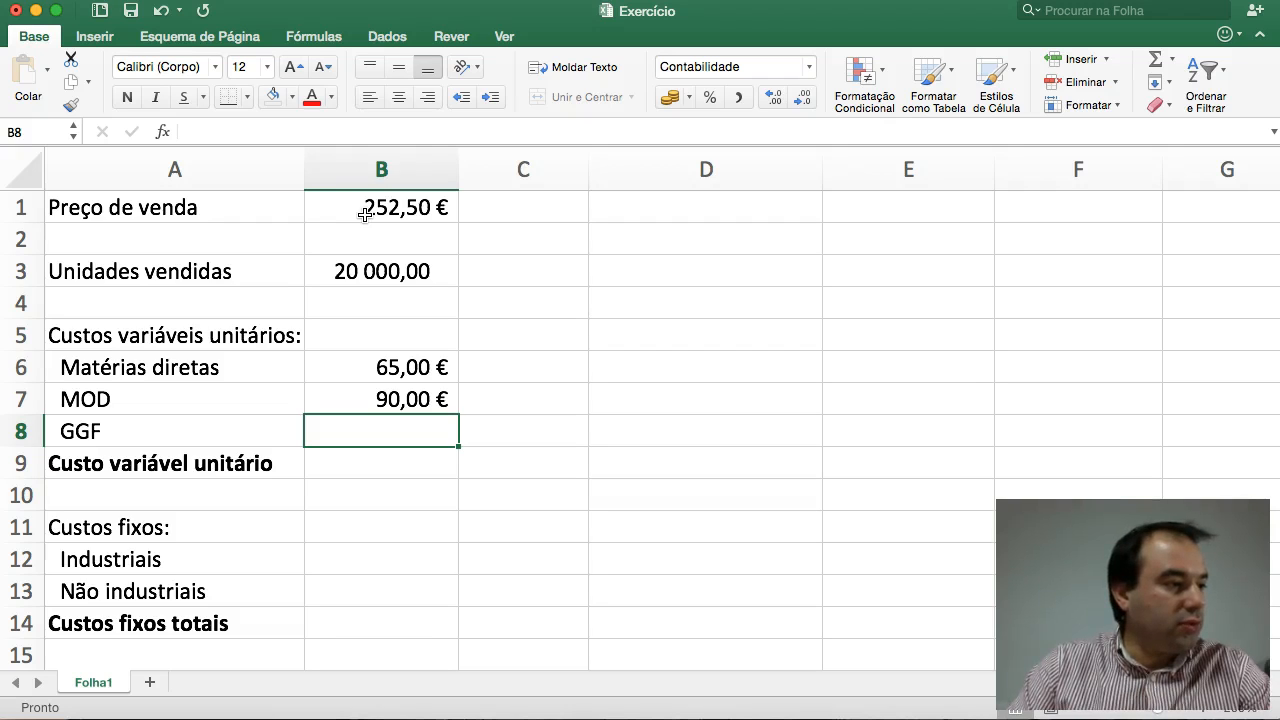
{"action": "type", "text": "25"}
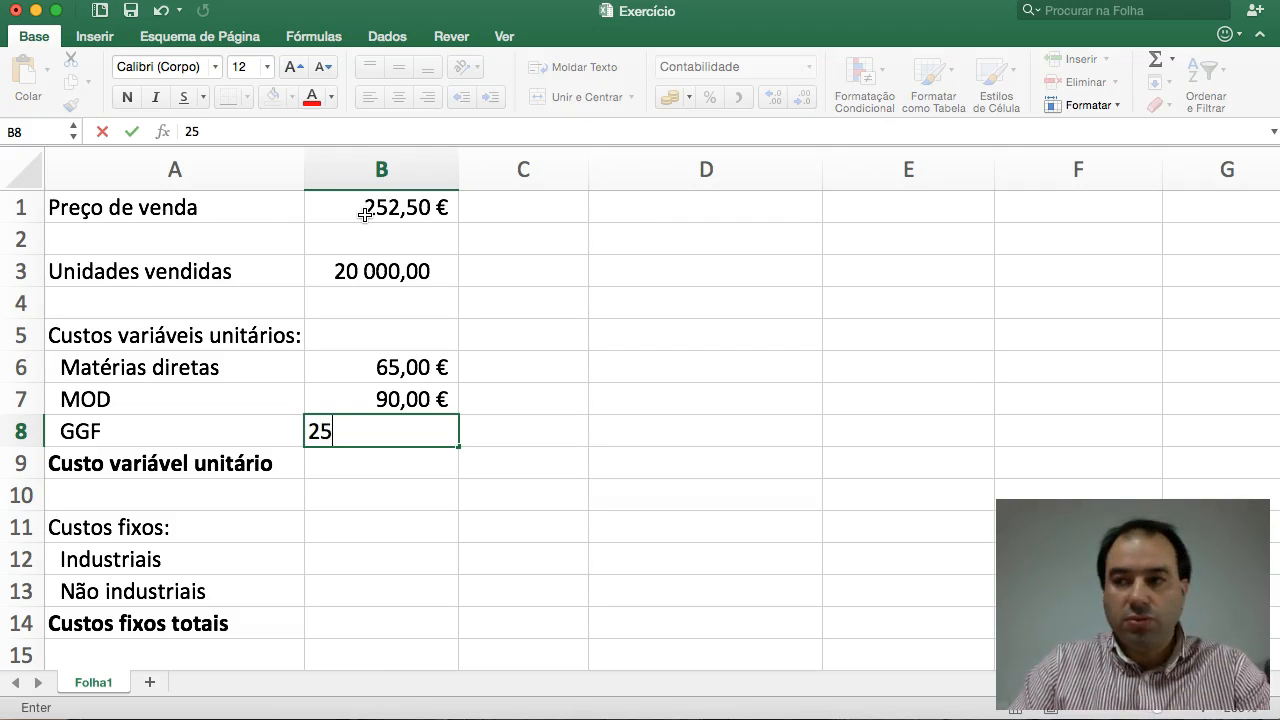
{"action": "key", "text": "Return"}
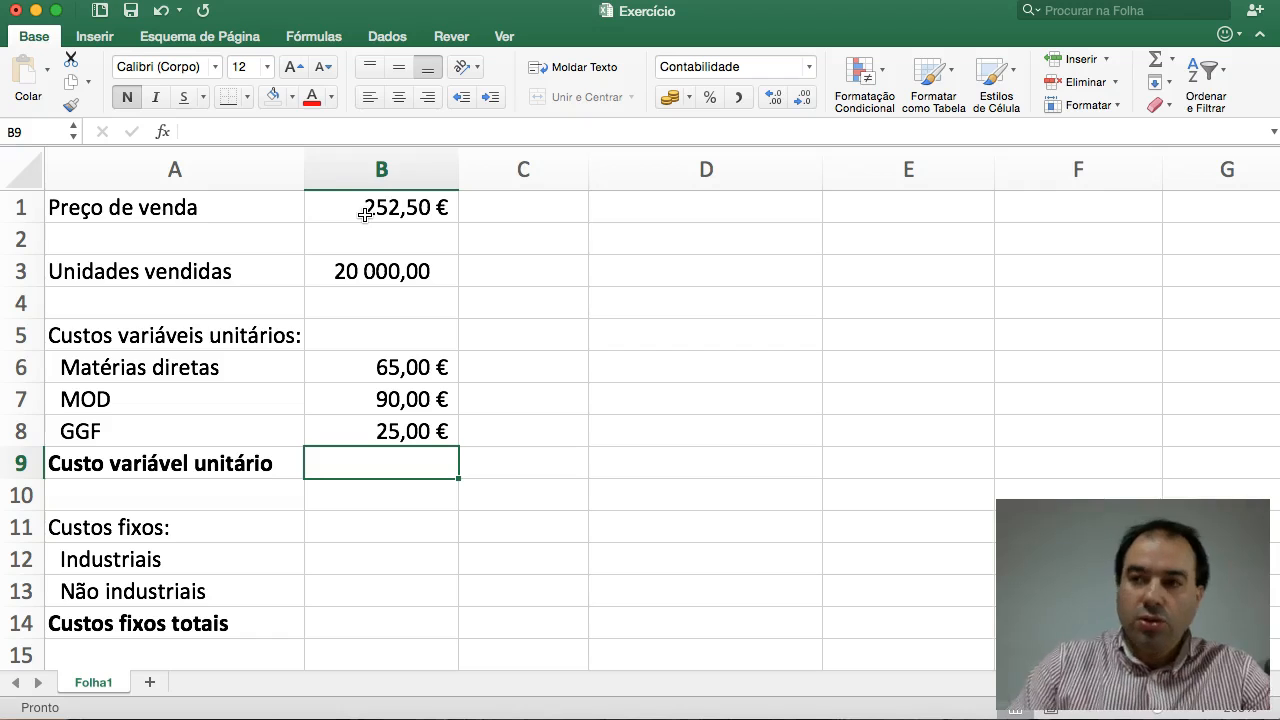
- Total the unit variable costs B6:B8 with a SOMA formula in B9
{"action": "left_click", "coordinate": [1157, 66]}
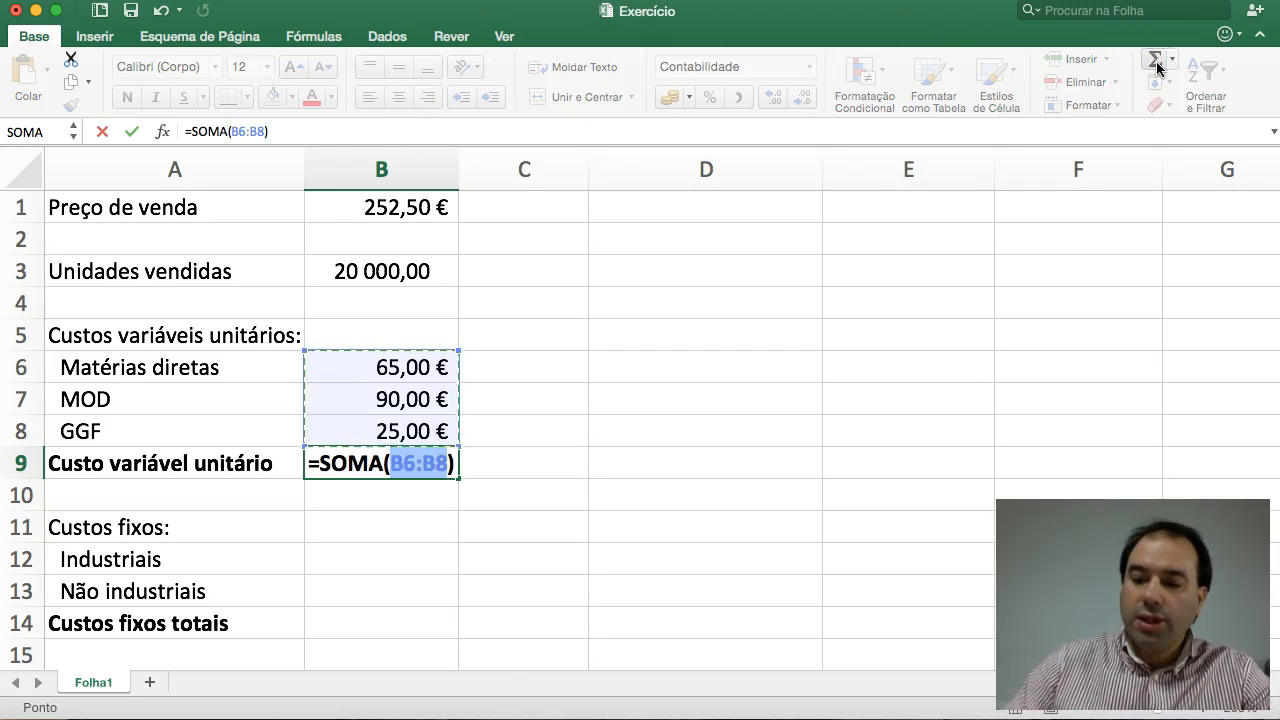
{"action": "key", "text": "Return"}
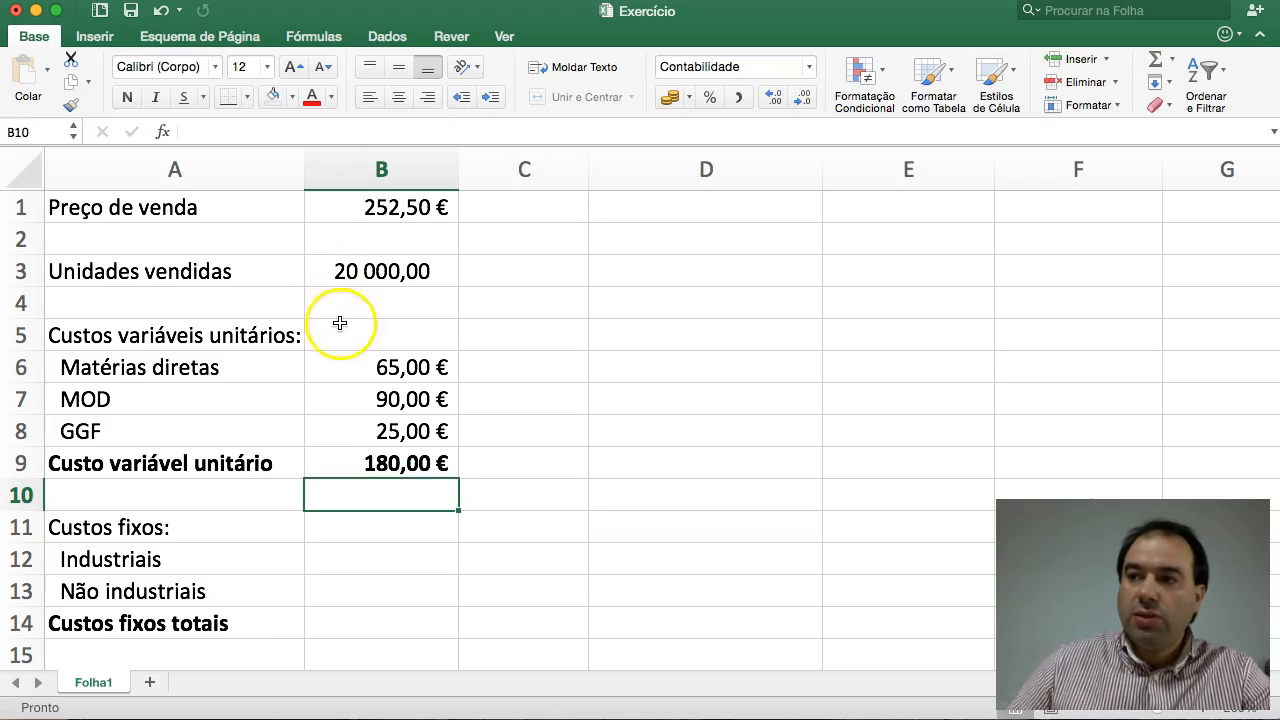
{"action": "left_click", "coordinate": [344, 376]}
{"action": "left_click", "coordinate": [340, 397]}
{"action": "left_click", "coordinate": [339, 427]}
- Enter fixed costs of 150 000 for Industriais and 720 000 for Não industriais, and total B12:B13 with SOMA in B14
{"action": "left_click", "coordinate": [373, 561]}
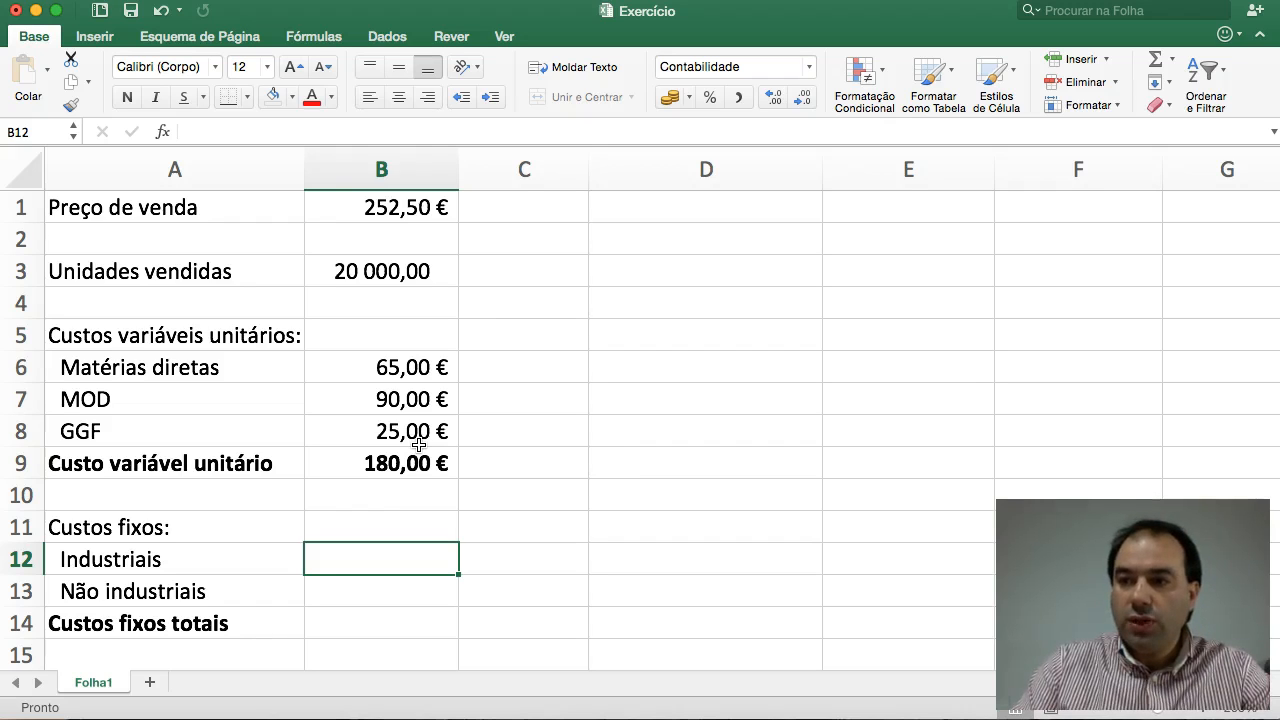
{"action": "type", "text": "15"}
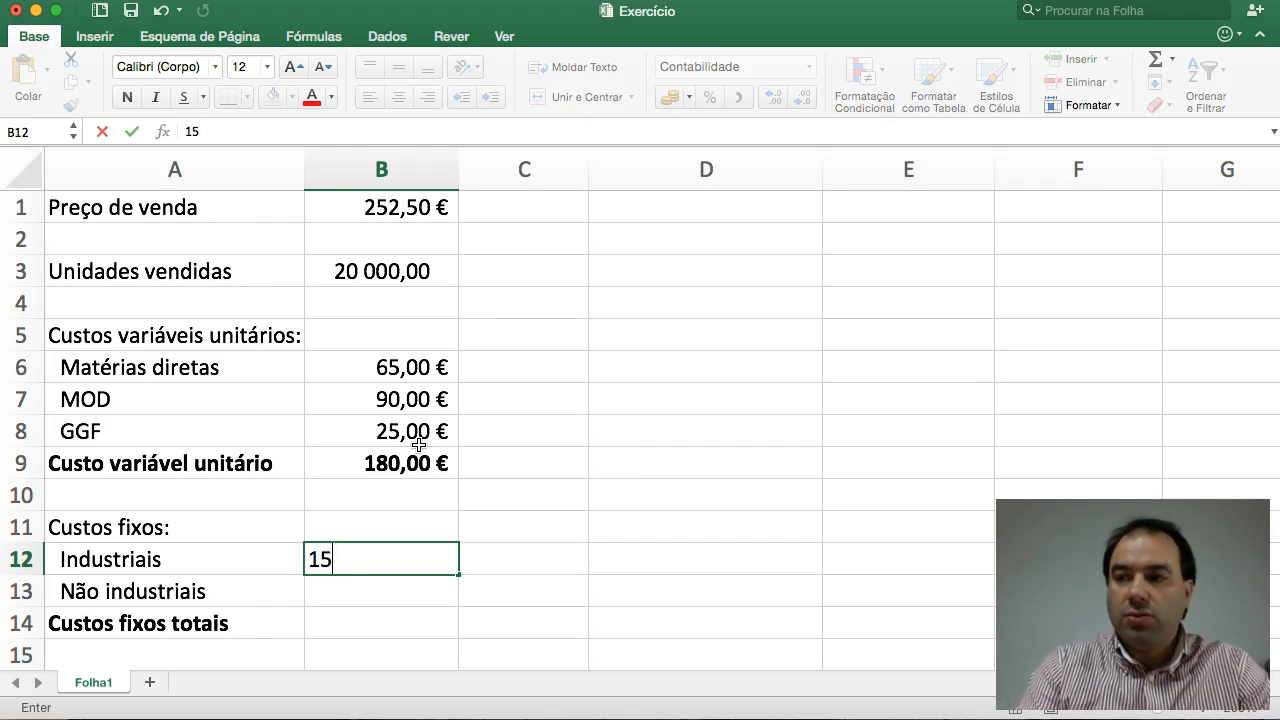
{"action": "type", "text": "0 000"}
{"action": "key", "text": "Return"}
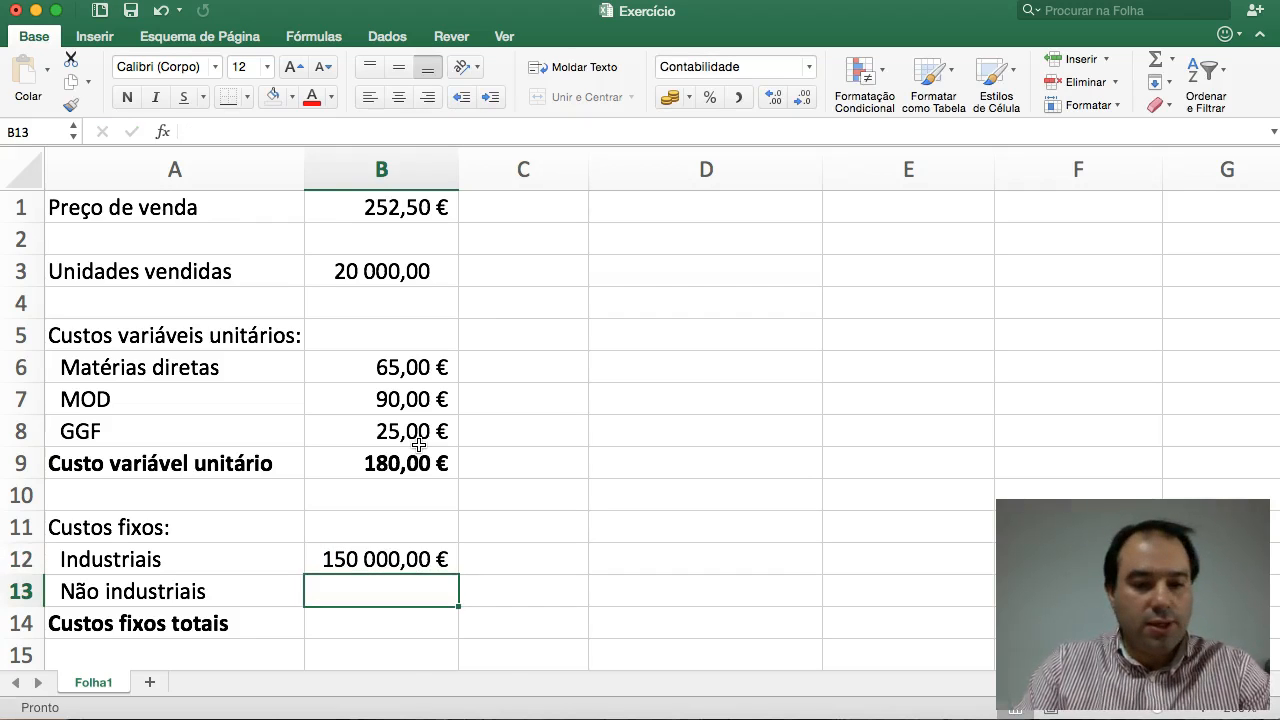
{"action": "type", "text": "720 000"}
{"action": "key", "text": "Return"}
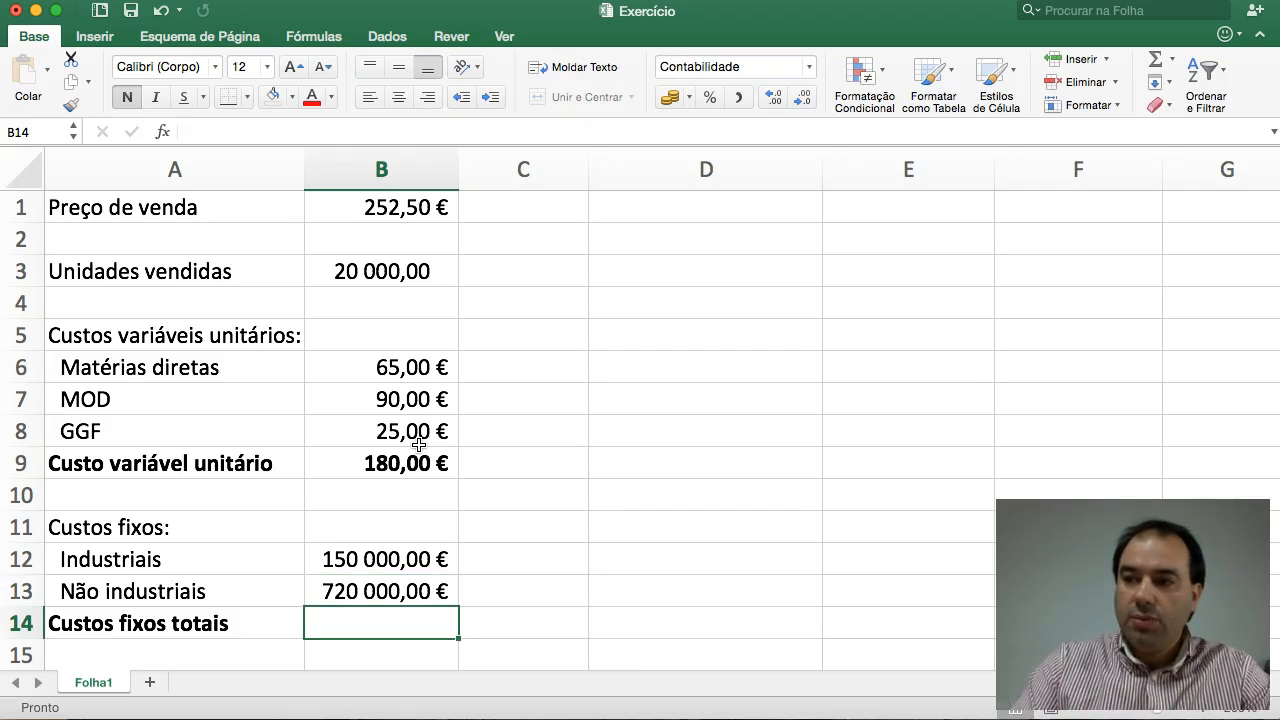
{"action": "left_click", "coordinate": [1153, 63]}
{"action": "key", "text": "Return"}
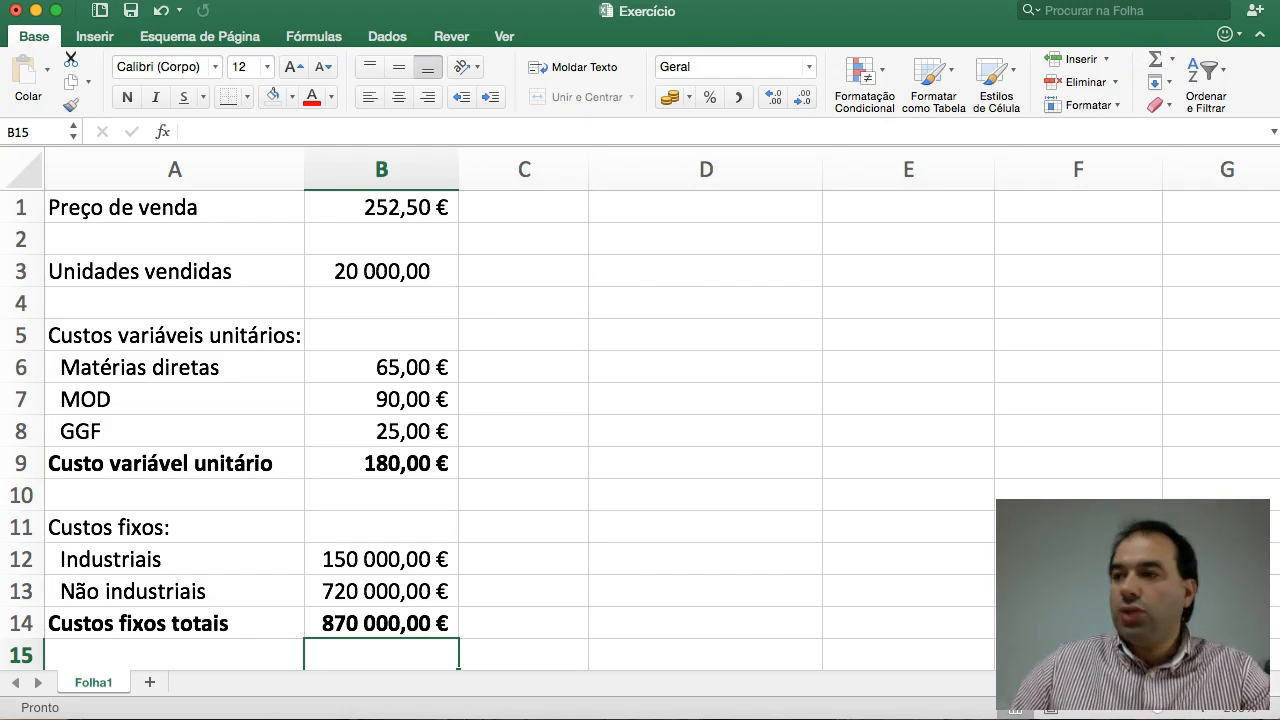
- Label cell D2 as Q*
{"action": "left_click", "coordinate": [641, 240]}
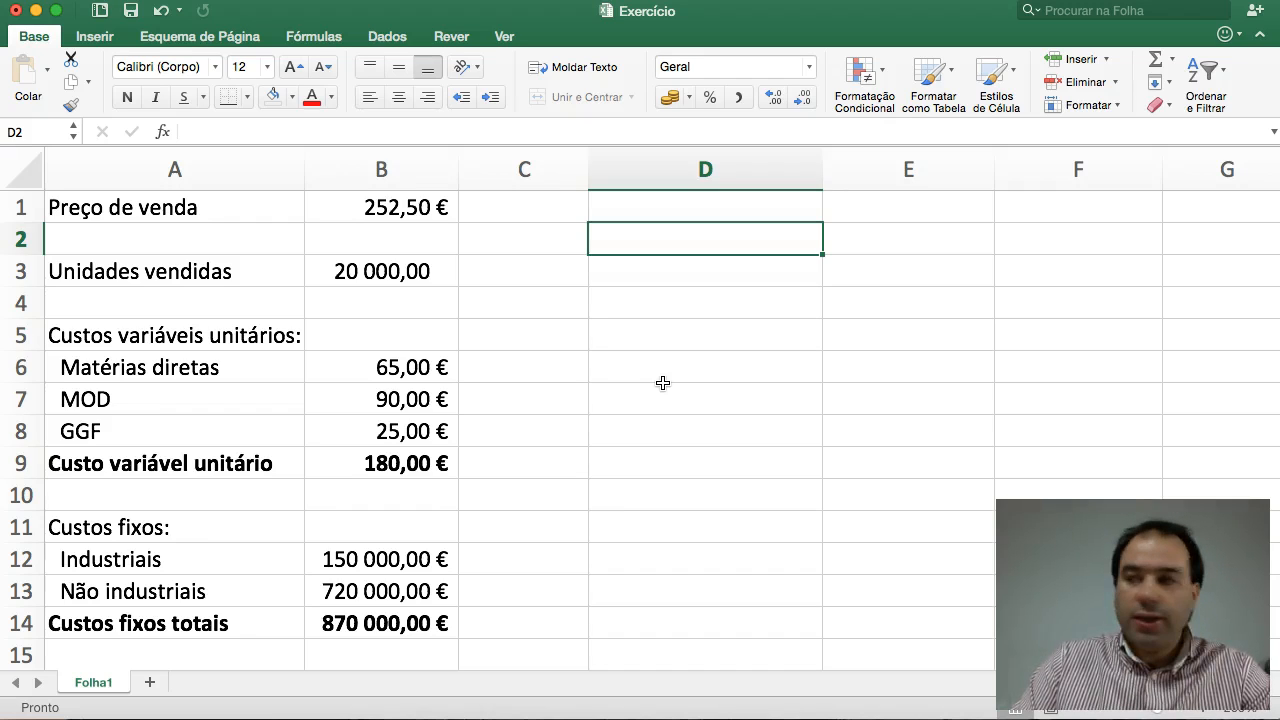
{"action": "type", "text": "Q*"}
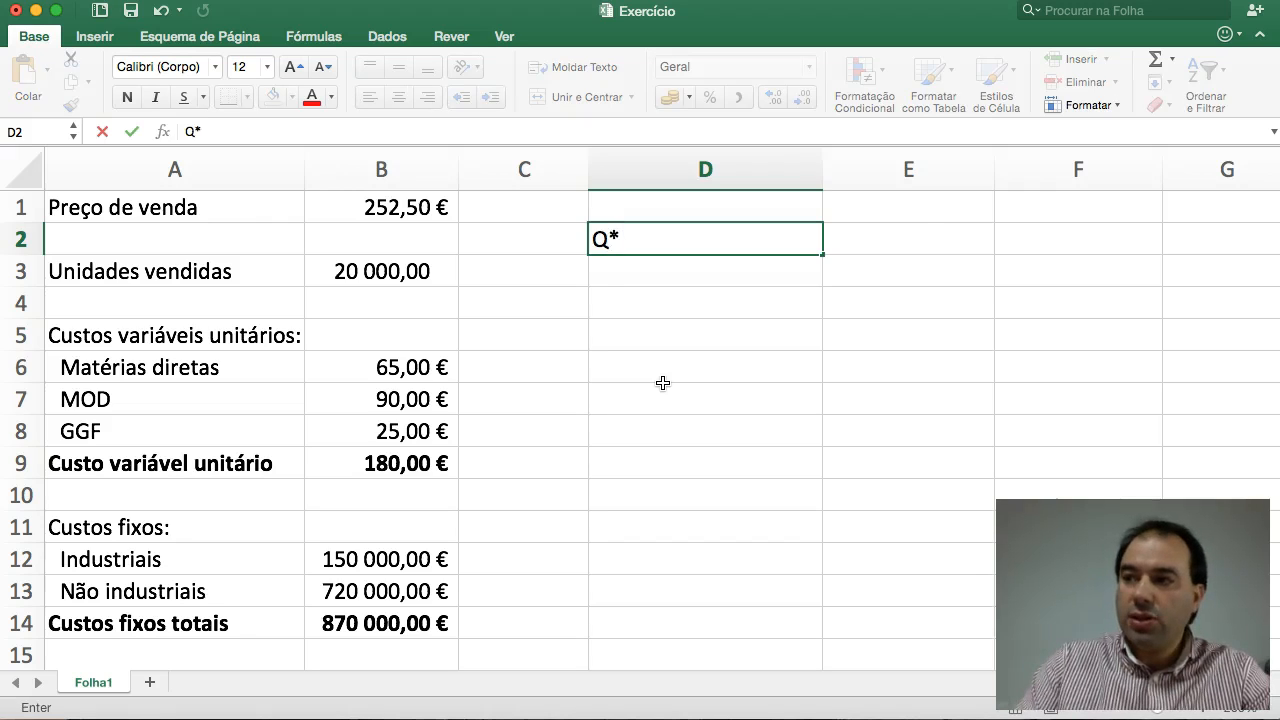
{"action": "key", "text": "Tab"}
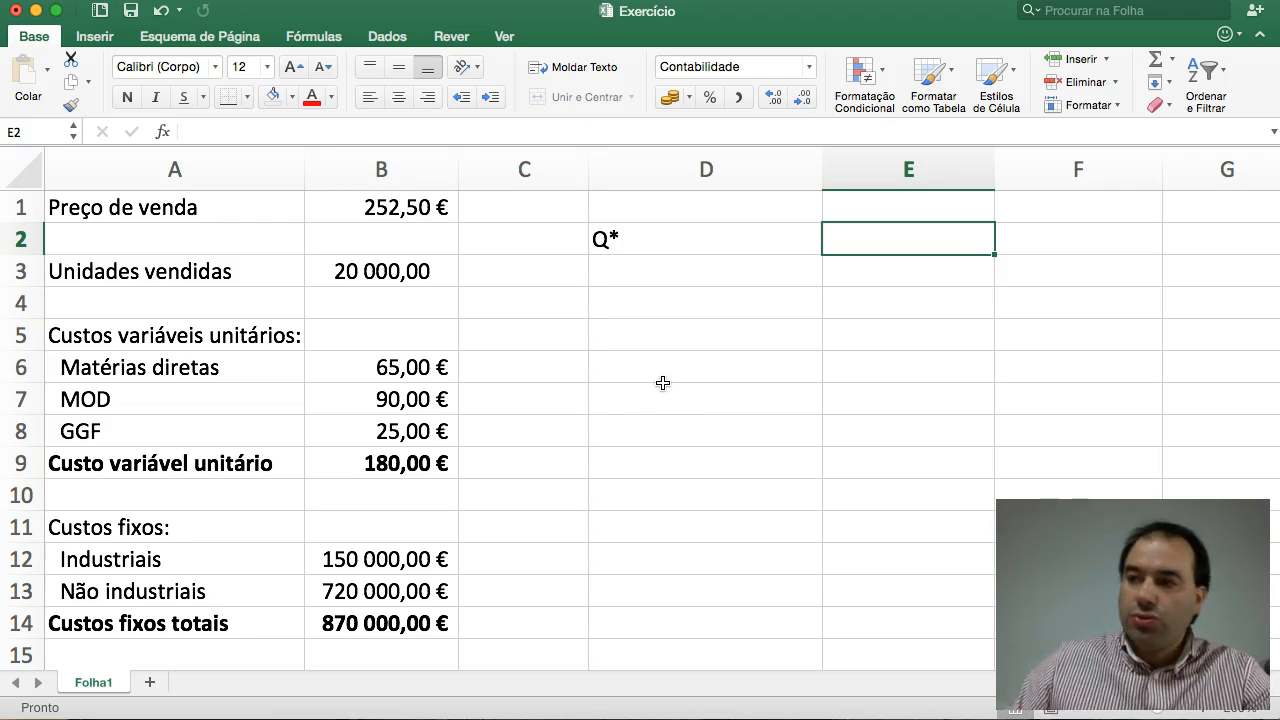
- Calculate the break-even quantity in E2 with the formula +B14/(B1-B9), dividing total fixed costs by the unit contribution margin
{"action": "left_click", "coordinate": [366, 622]}
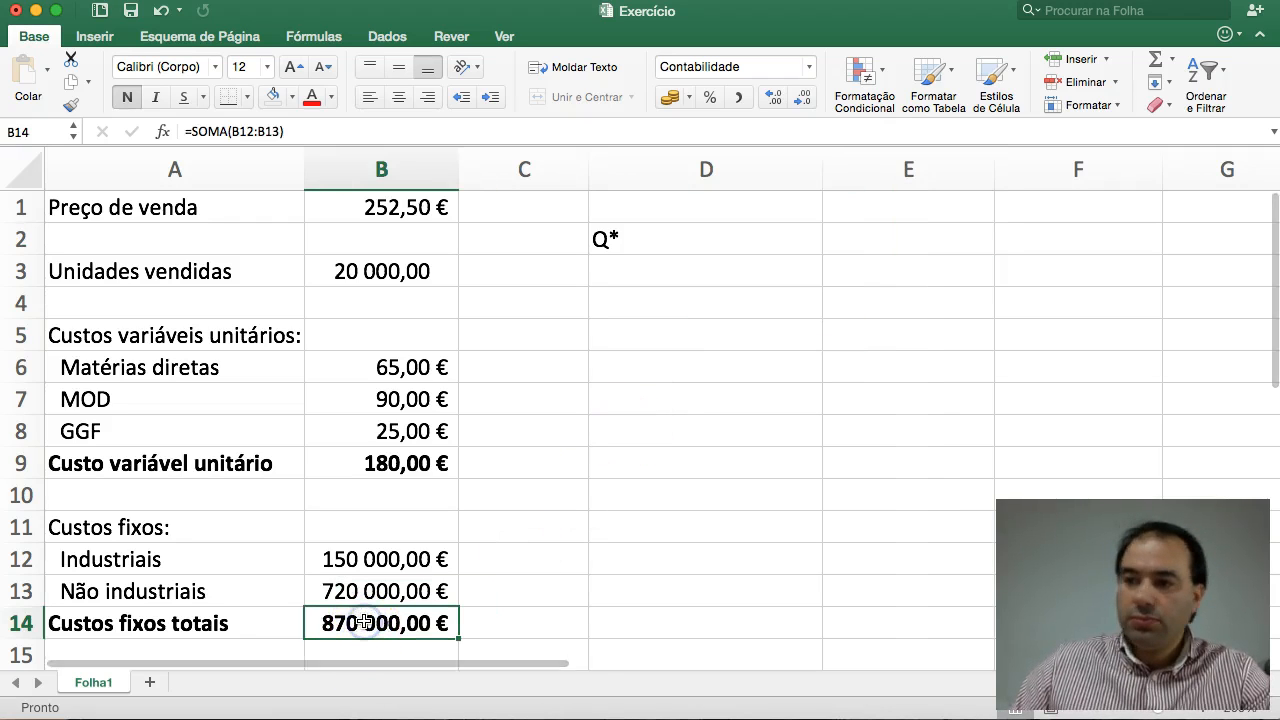
{"action": "left_click", "coordinate": [852, 236]}
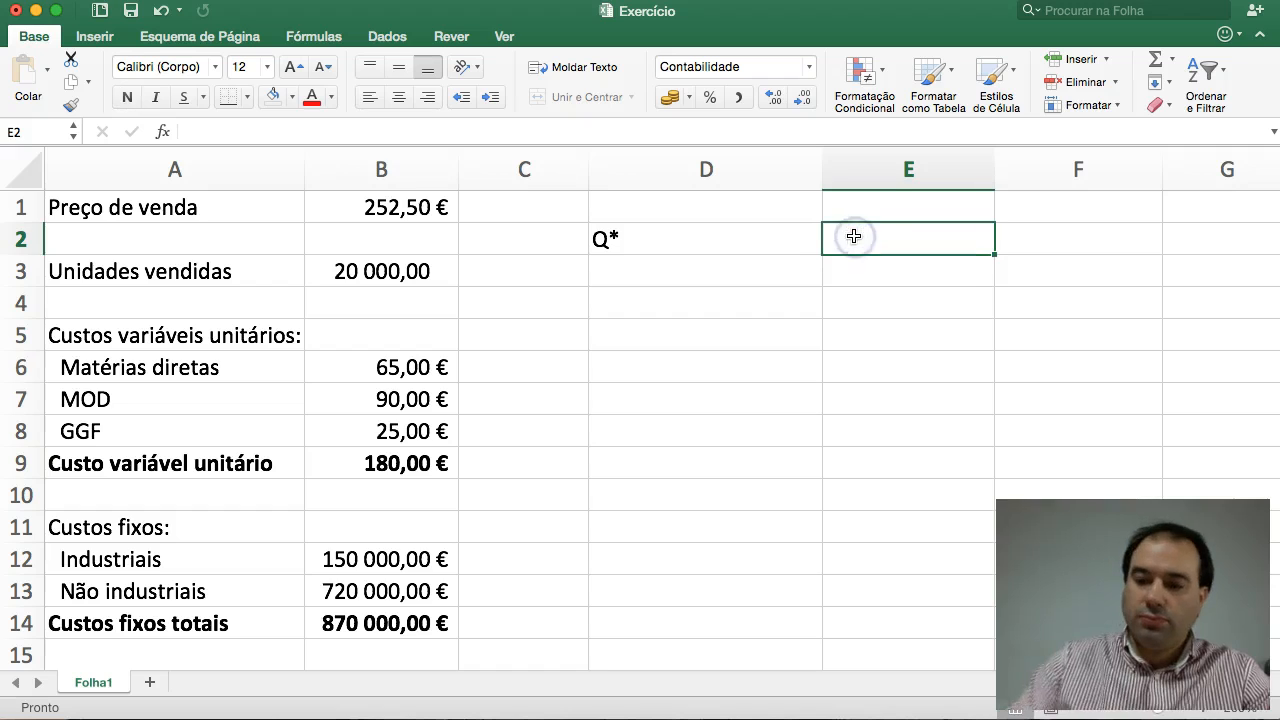
{"action": "type", "text": "+"}
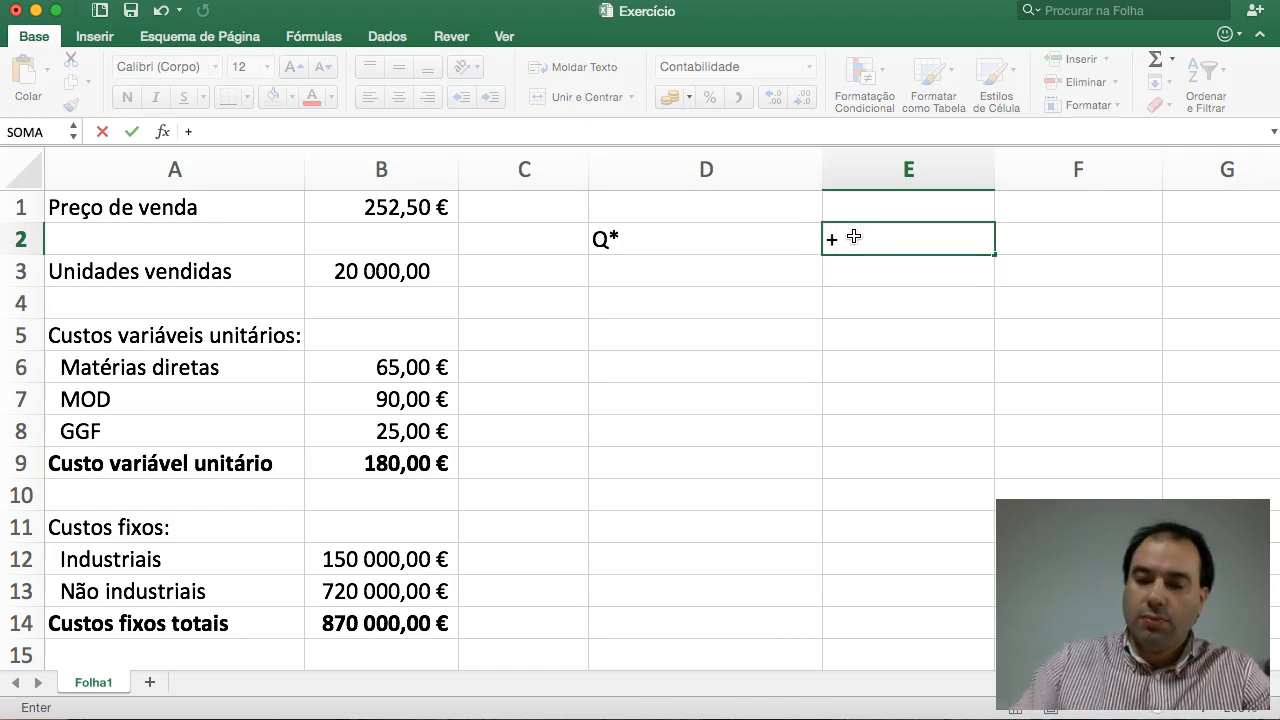
{"action": "left_click", "coordinate": [385, 622]}
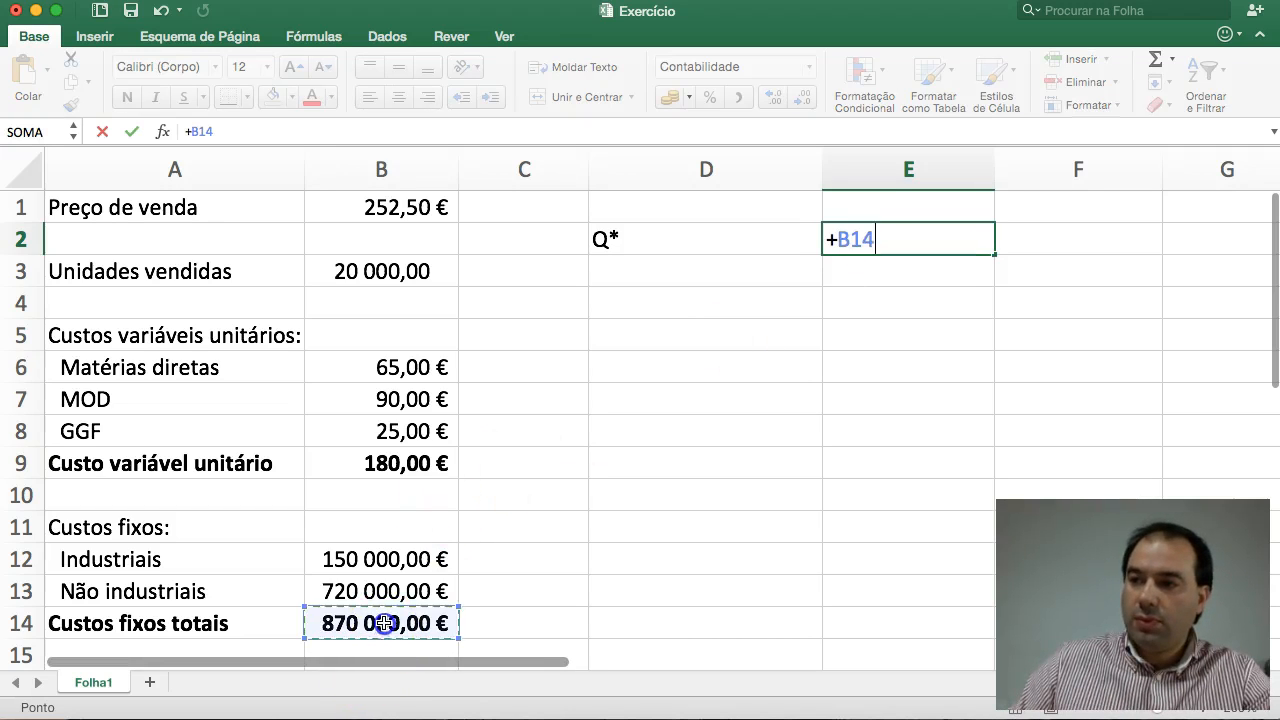
{"action": "type", "text": "("}
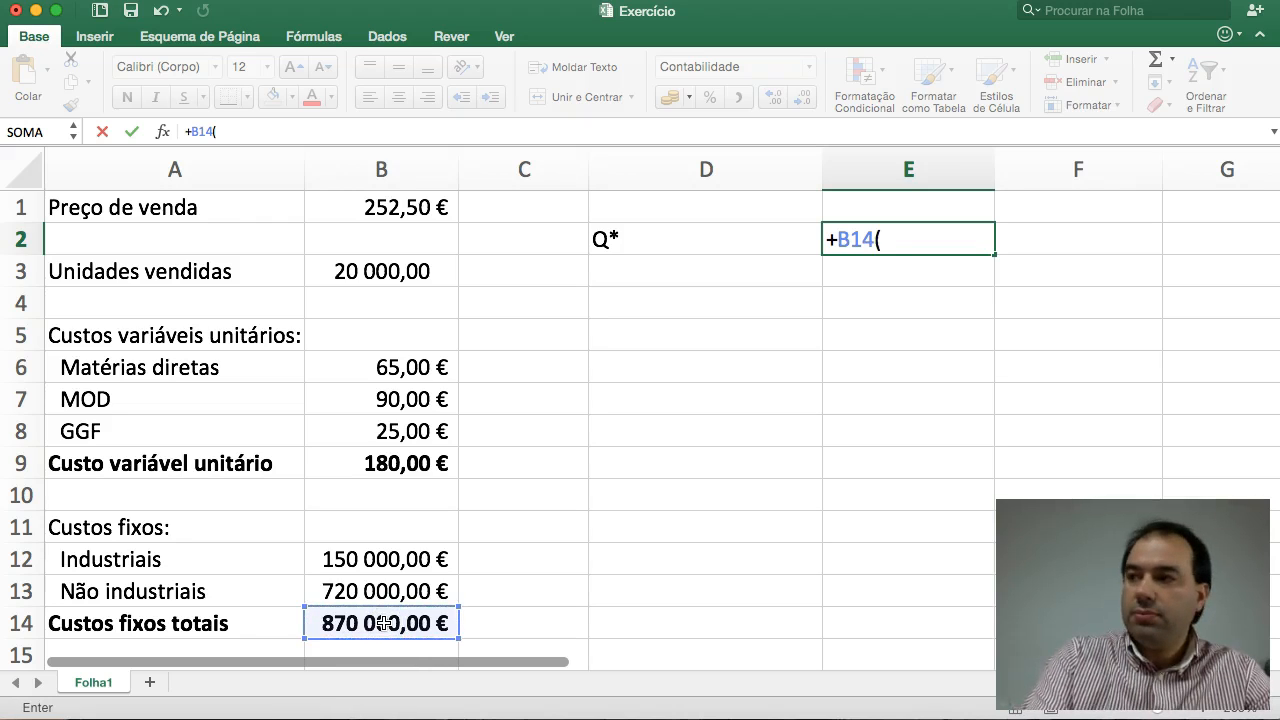
{"action": "key", "text": "BackSpace"}
{"action": "type", "text": "/"}
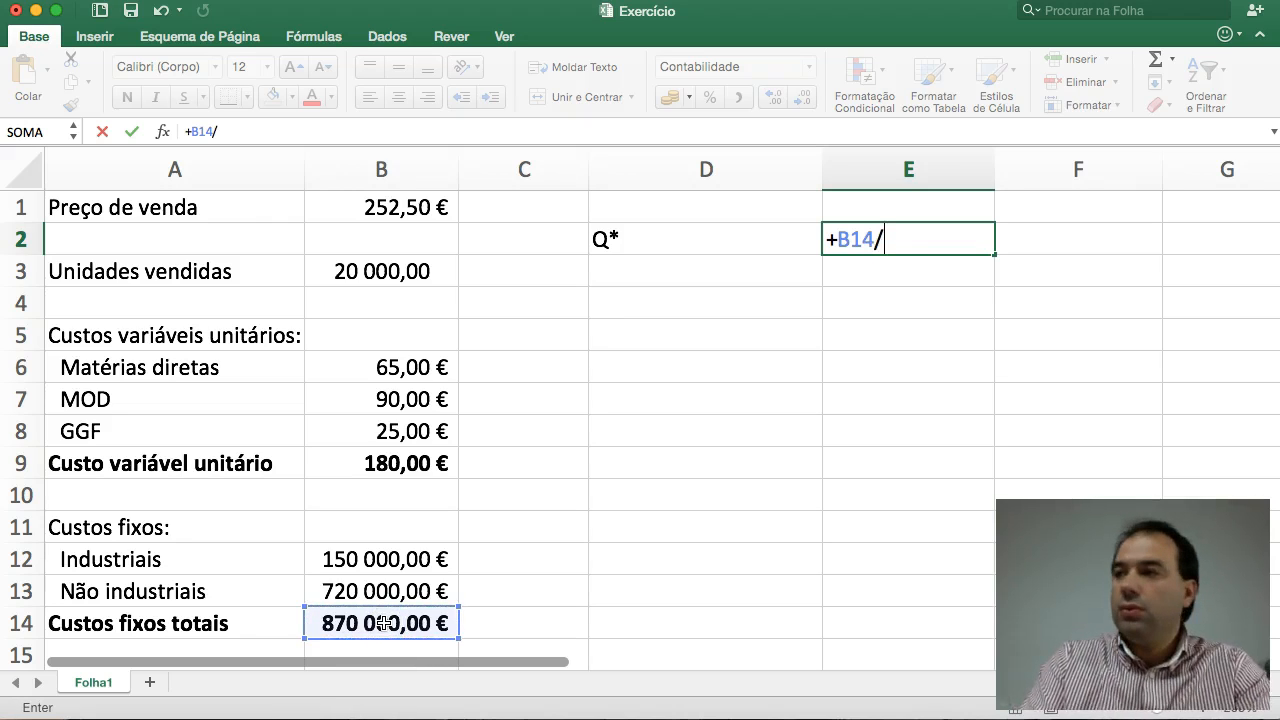
{"action": "type", "text": "("}
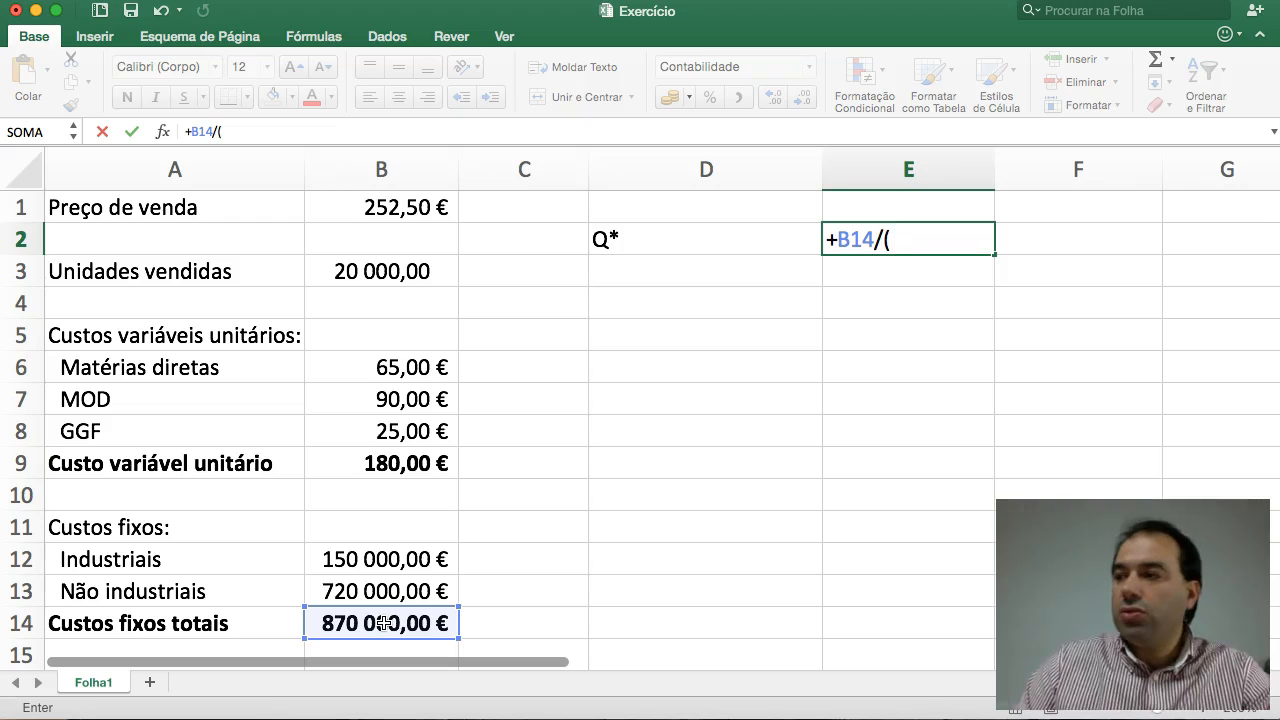
{"action": "left_click", "coordinate": [403, 208]}
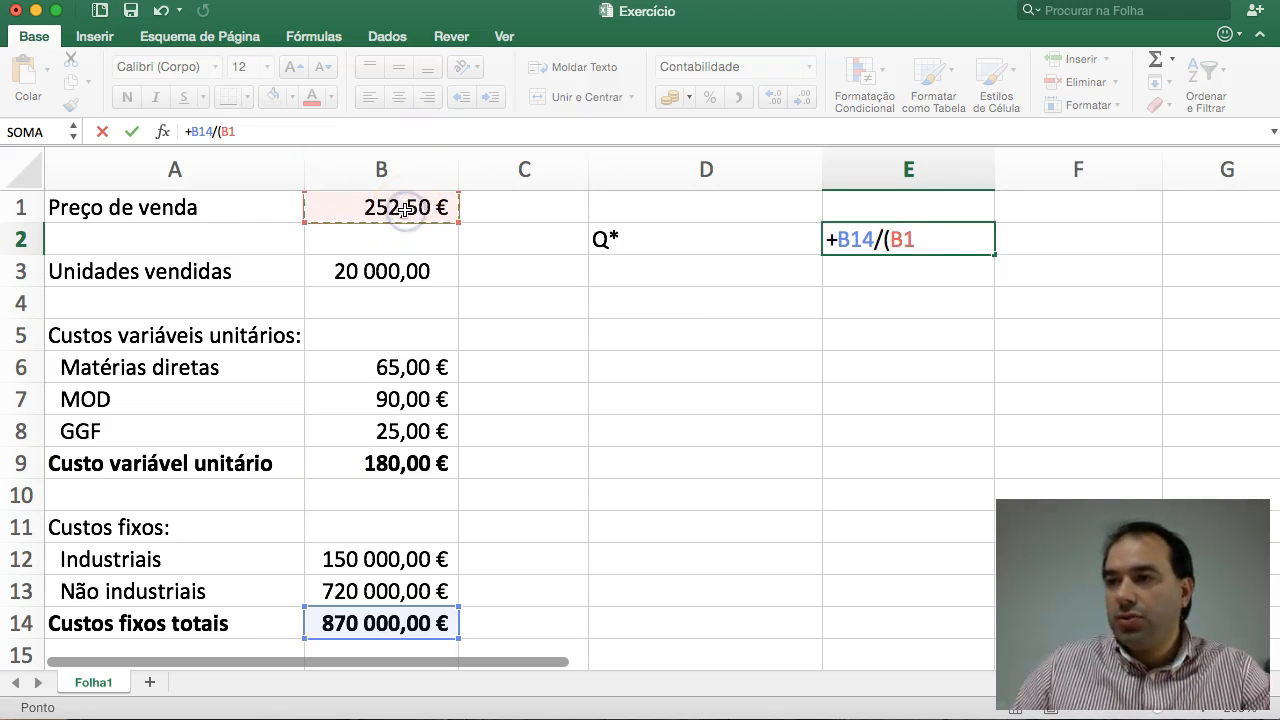
{"action": "type", "text": "-"}
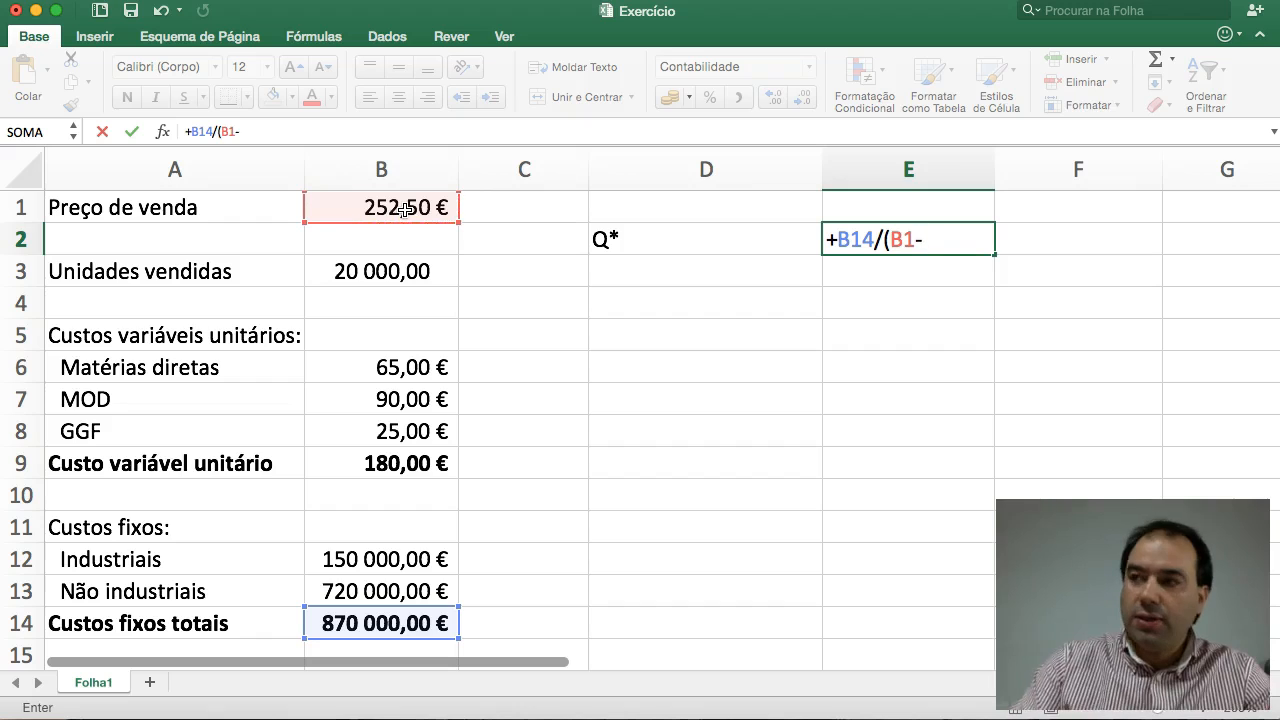
{"action": "left_click", "coordinate": [357, 463]}
{"action": "type", "text": ")"}
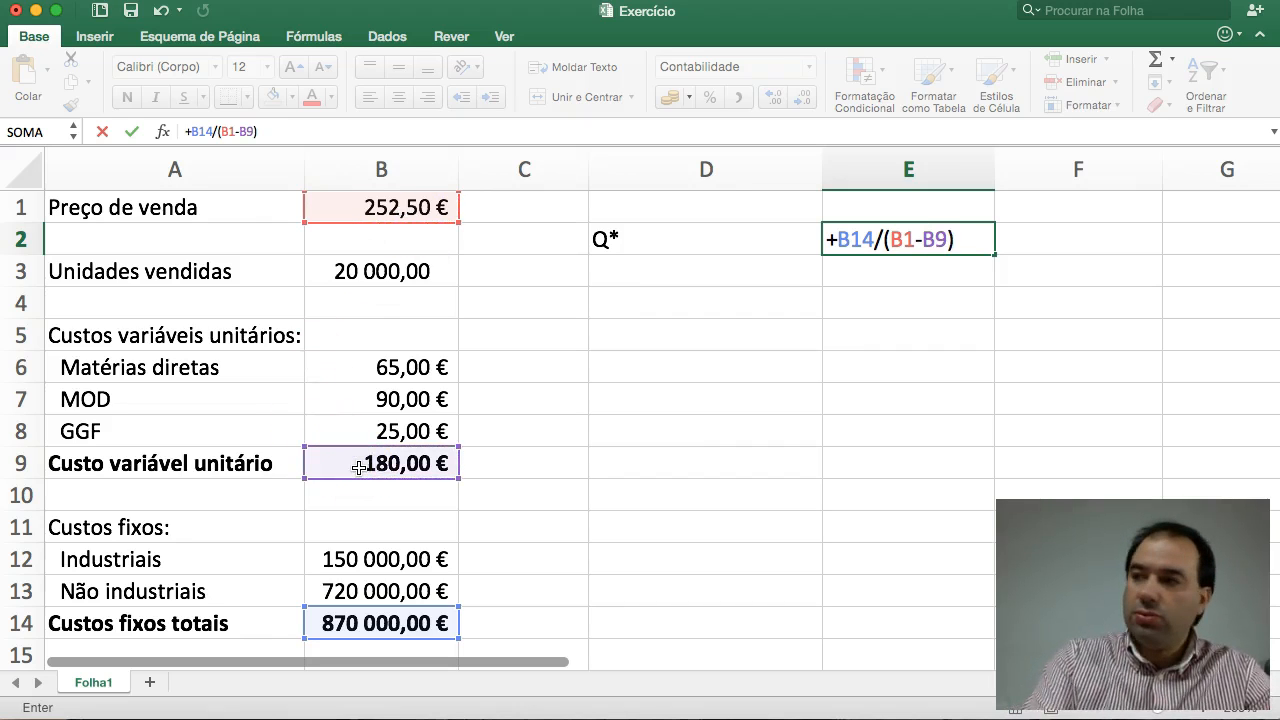
{"action": "key", "text": "Return"}
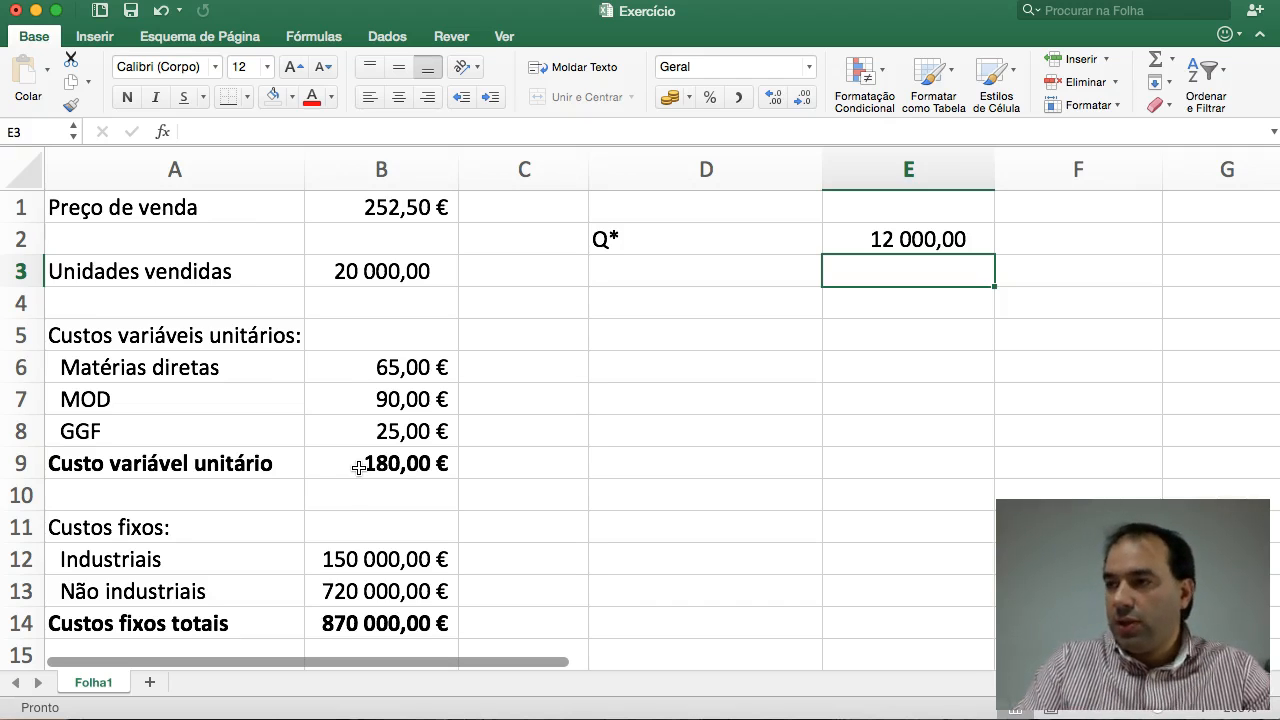
- Label cell D4 as V*
{"action": "left_click", "coordinate": [644, 311]}
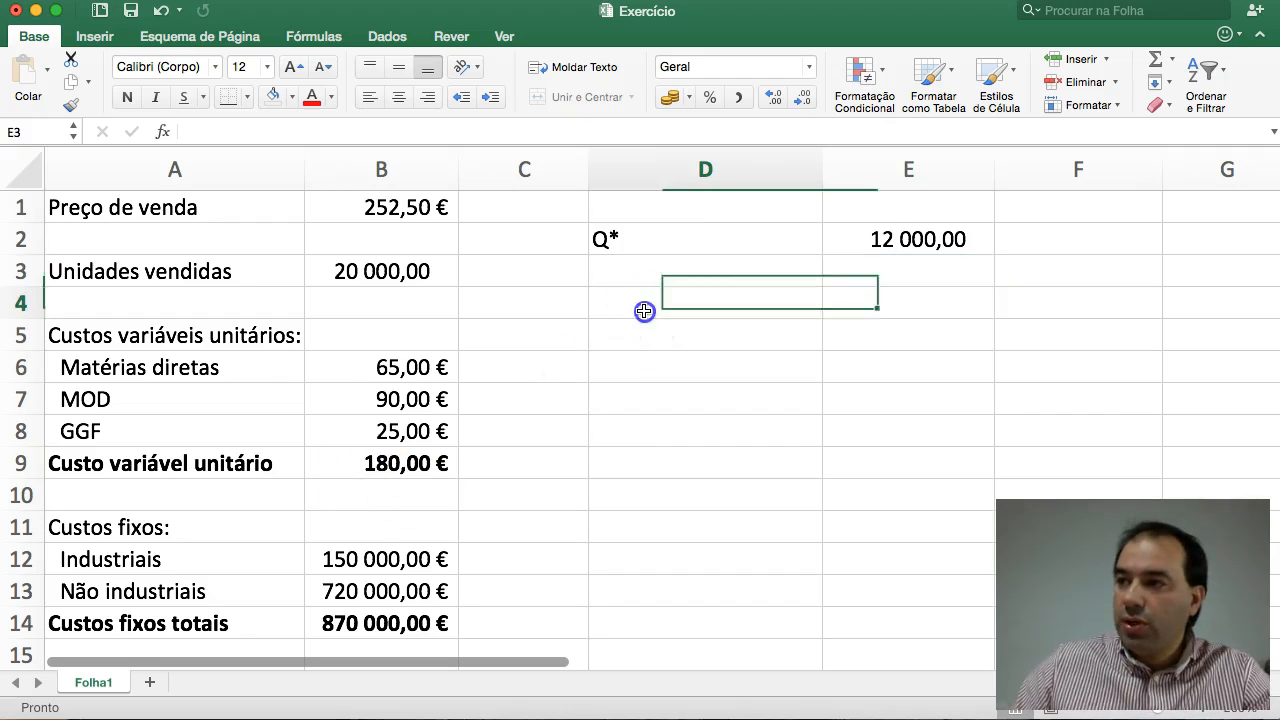
{"action": "type", "text": "V*"}
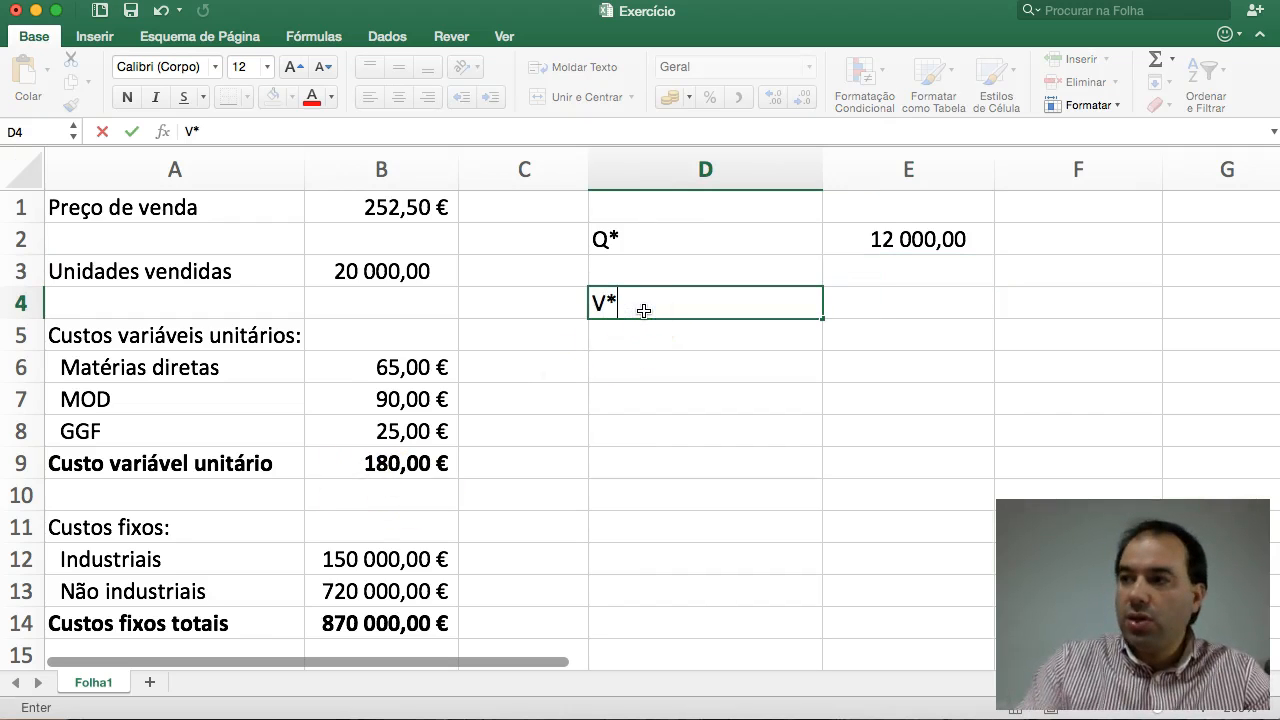
{"action": "key", "text": "Tab"}
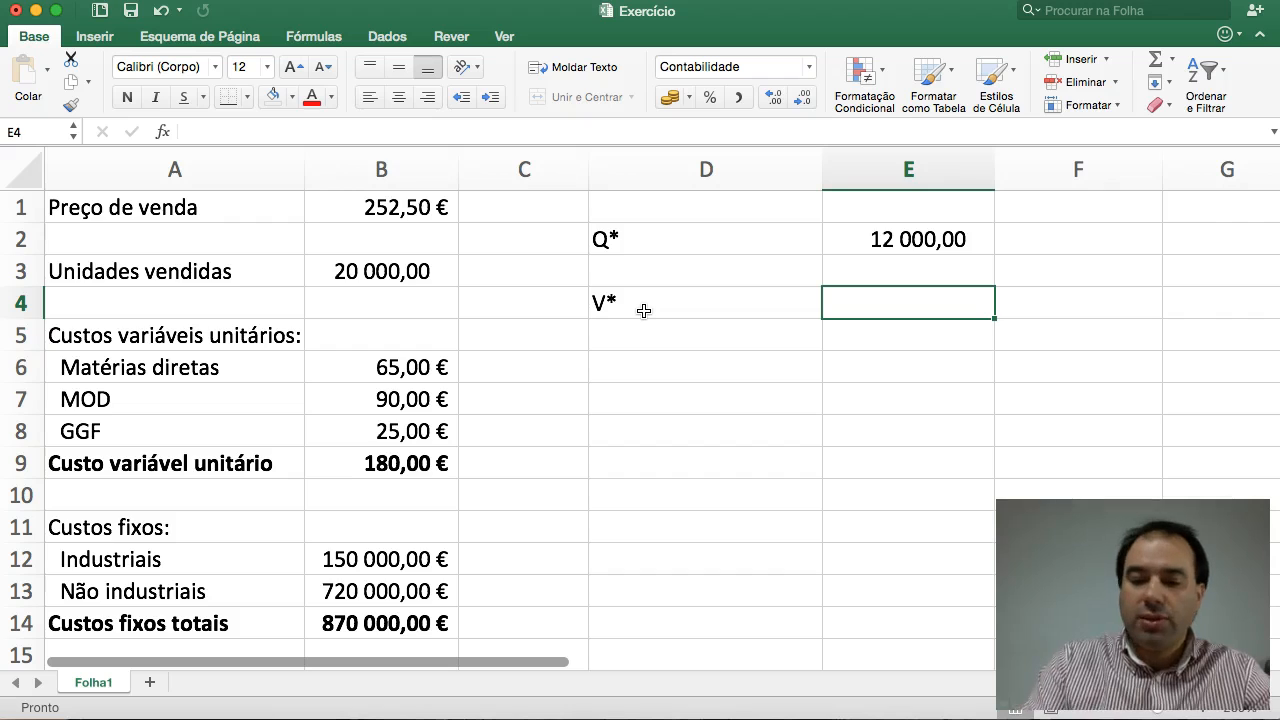
- Calculate the break-even sales value in E4 by multiplying the quantity in E2 by the selling price in B1
{"action": "type", "text": "="}
{"action": "key", "text": "Up"}
{"action": "key", "text": "Up"}
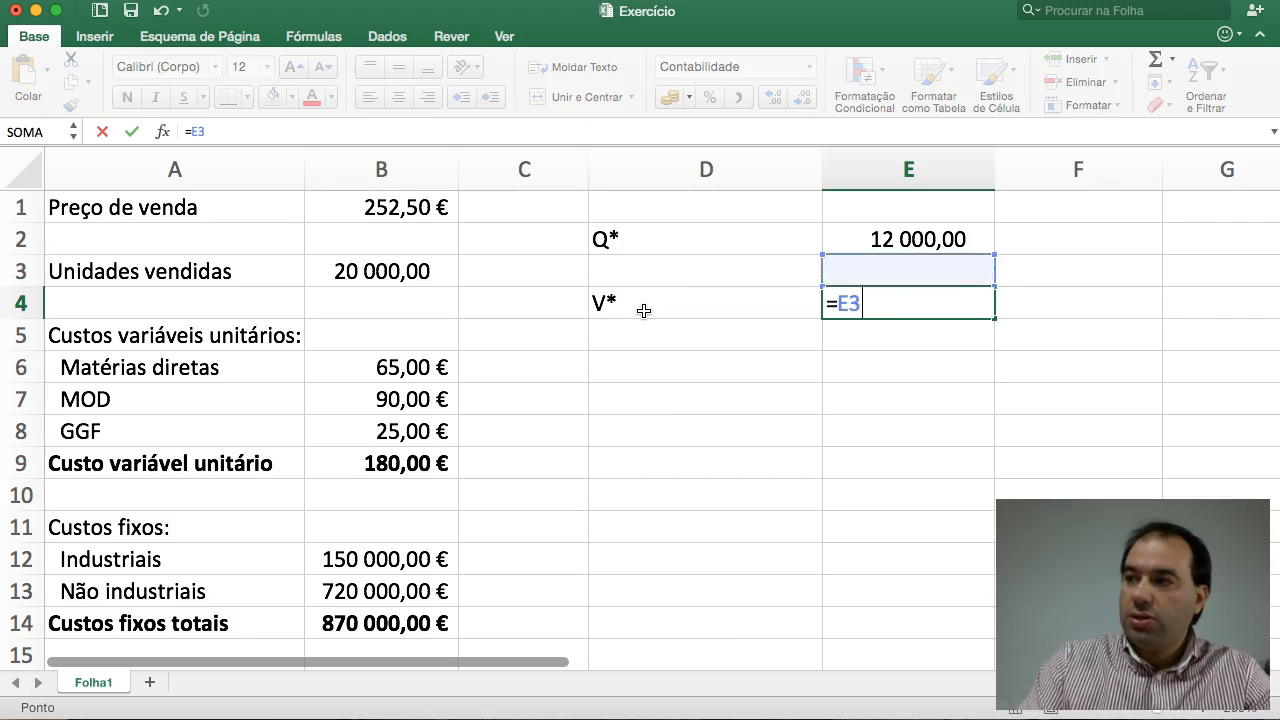
{"action": "type", "text": "*"}
{"action": "key", "text": "Left"}
{"action": "key", "text": "Left"}
{"action": "key", "text": "Left"}
{"action": "key", "text": "Up"}
{"action": "key", "text": "Up"}
{"action": "key", "text": "Up"}
{"action": "key", "text": "Return"}
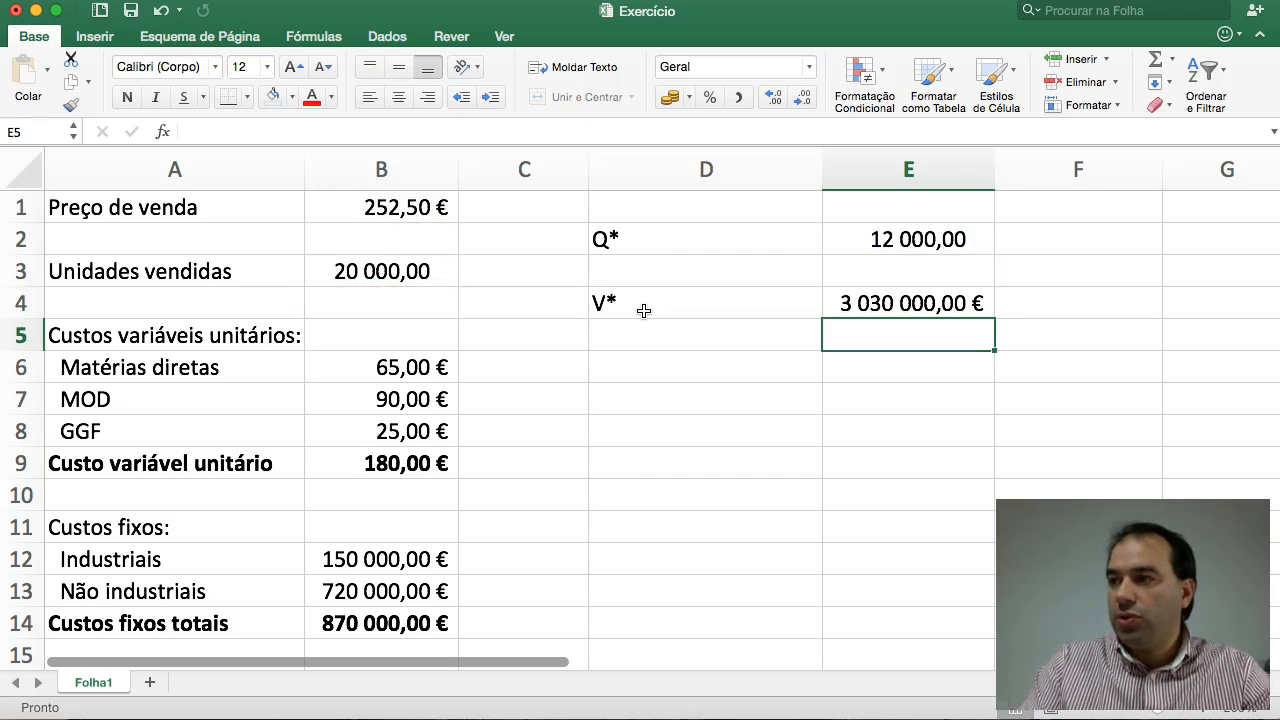
{"action": "key", "text": "Down"}
{"action": "key", "text": "Left"}
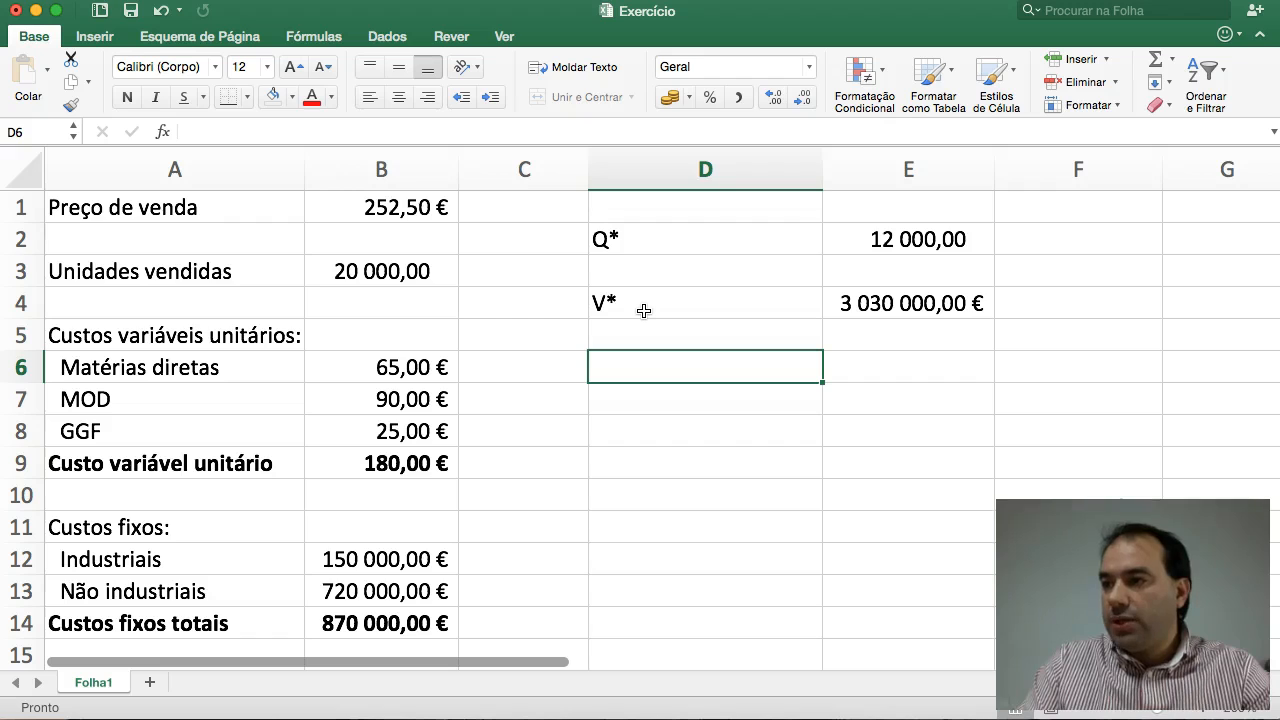
- Label cell D6 as Vendas and calculate it in E6 with =B3*B1, multiplying units sold by the selling price
{"action": "type", "text": "Vendas"}
{"action": "key", "text": "Tab"}
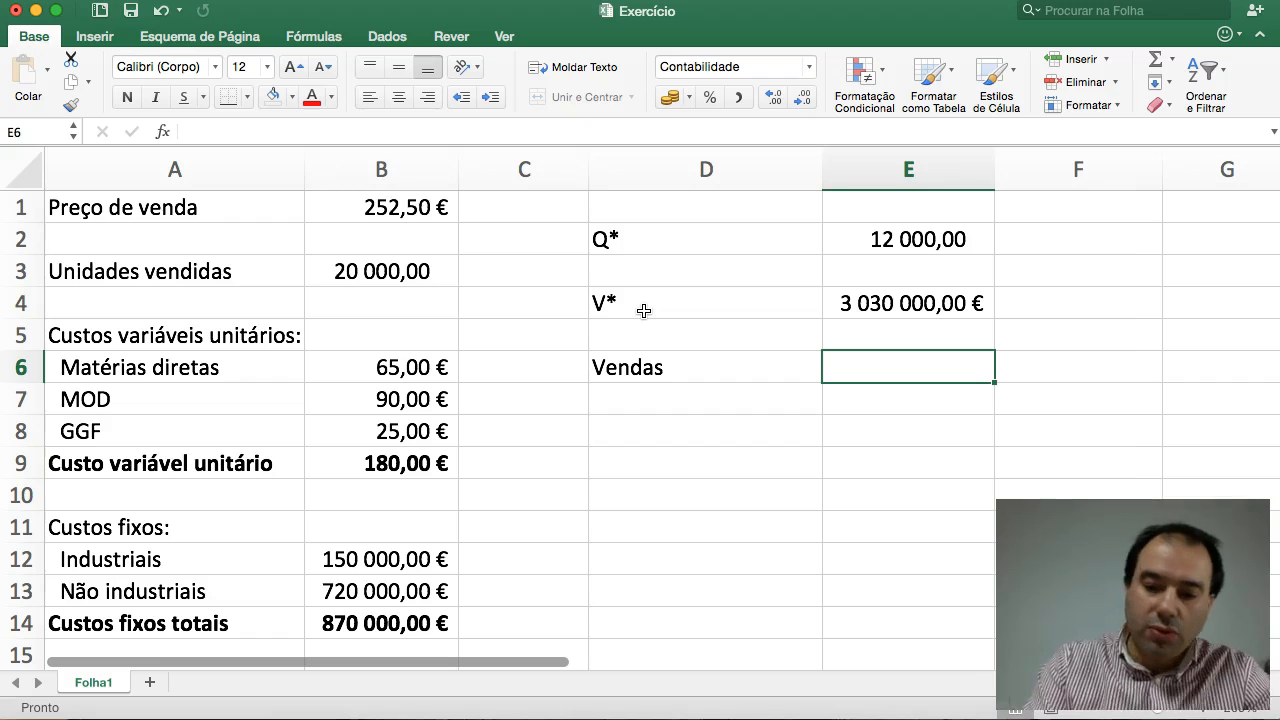
{"action": "type", "text": "="}
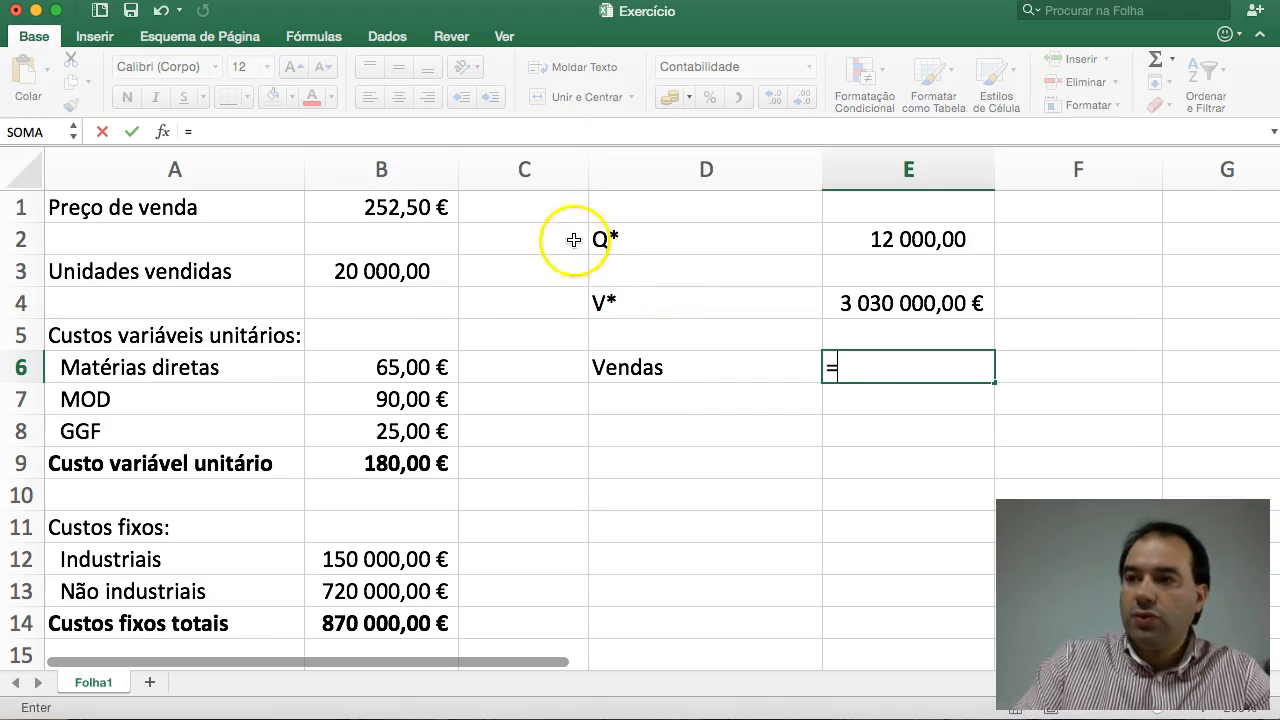
{"action": "left_click", "coordinate": [376, 273]}
{"action": "type", "text": "*"}
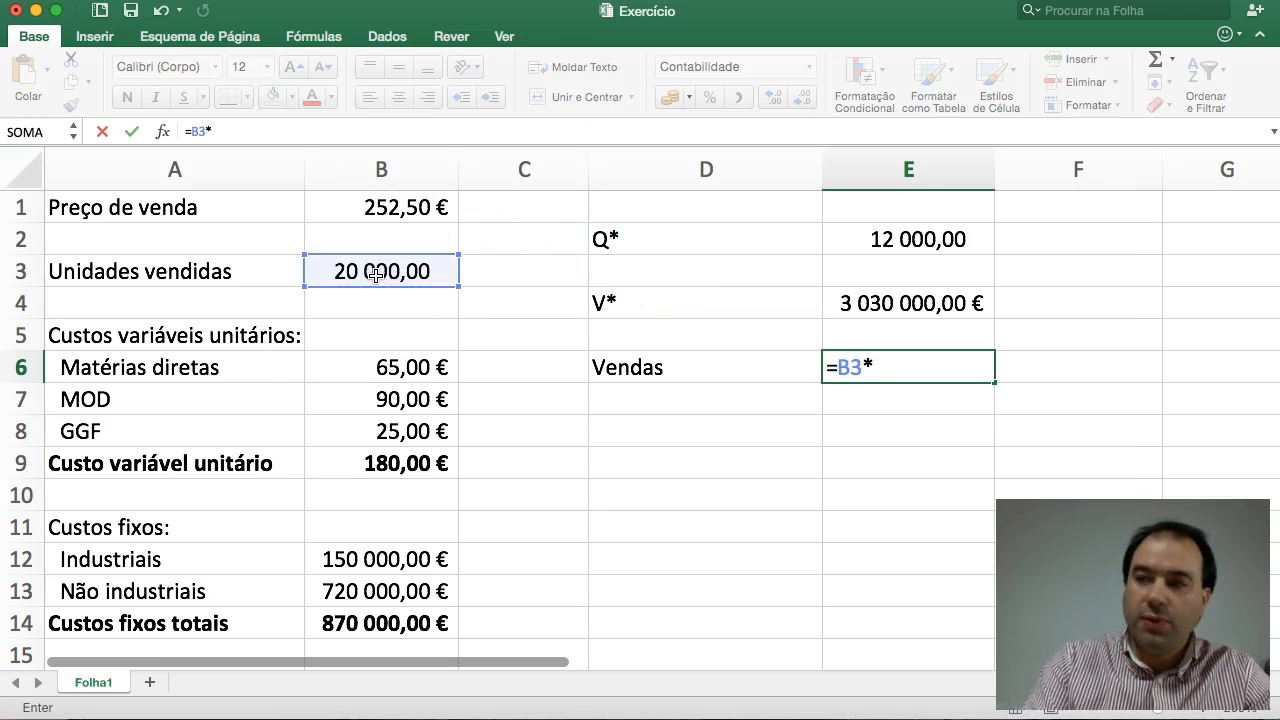
{"action": "left_click", "coordinate": [323, 208]}
{"action": "key", "text": "Return"}
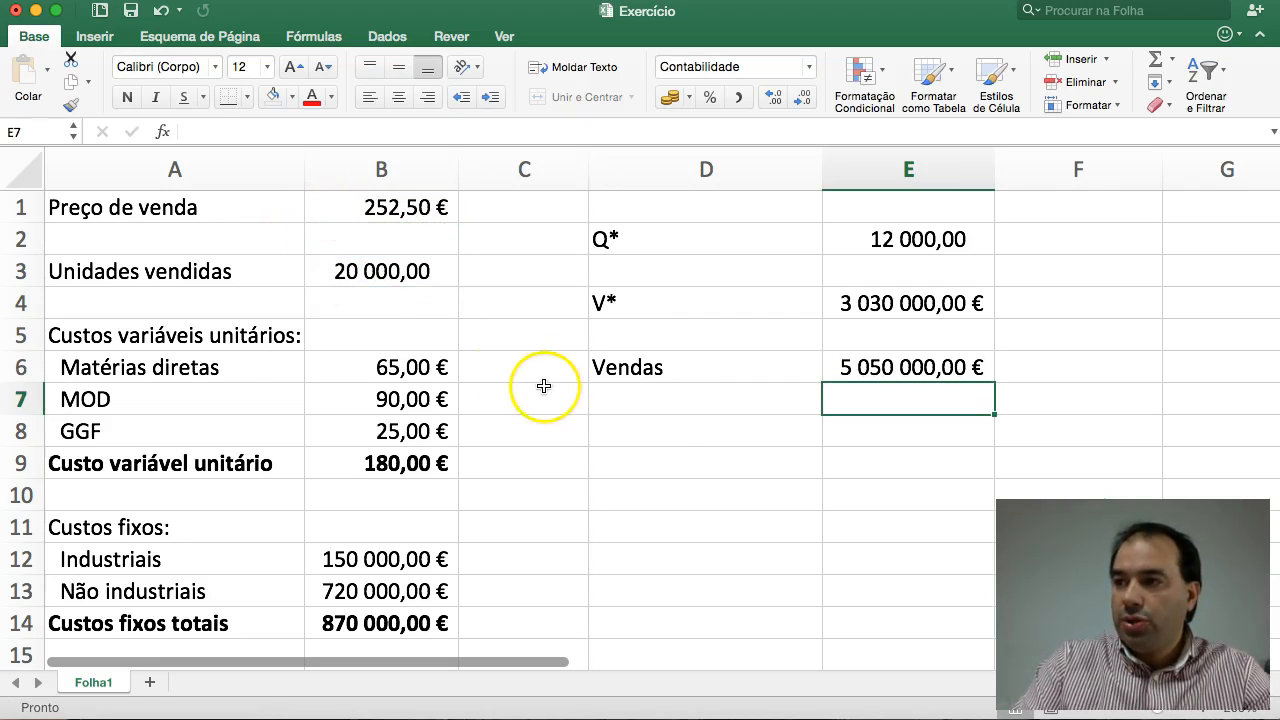
- Label cell D7, directly below Vendas, as Custos variáveis
{"action": "left_click", "coordinate": [662, 411]}
{"action": "type", "text": "Custos"}
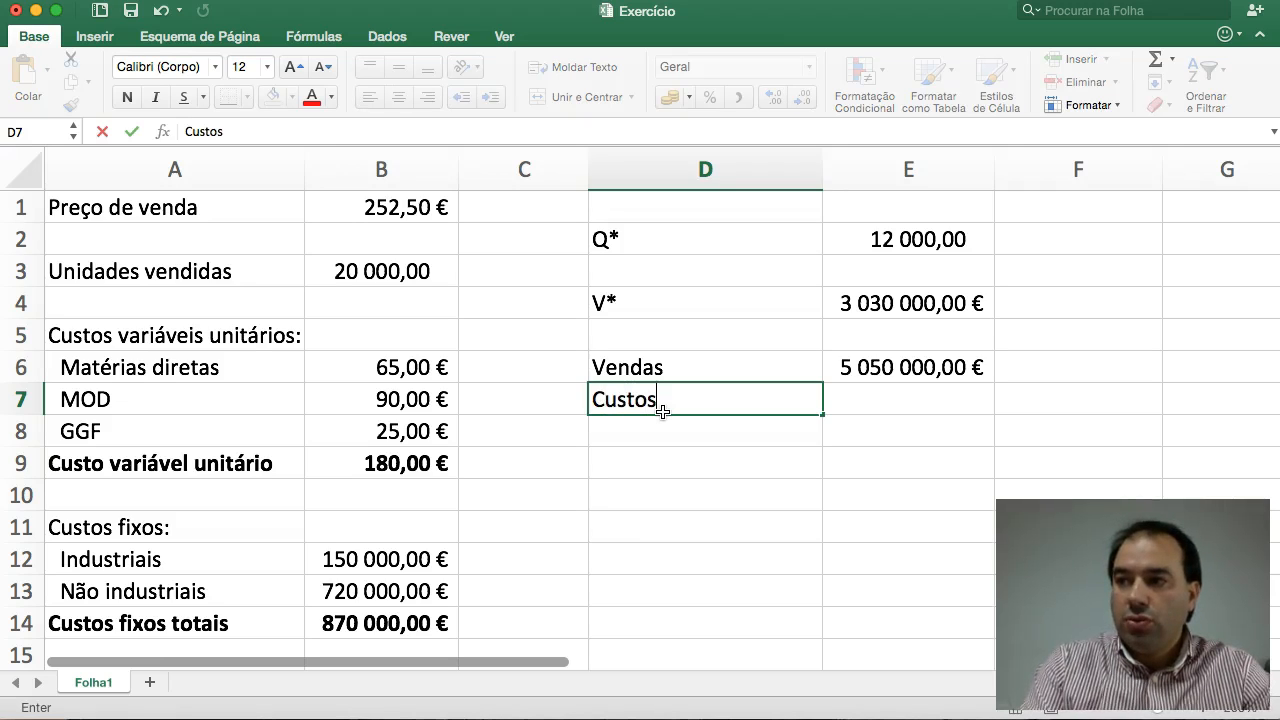
{"action": "type", "text": " vari"}
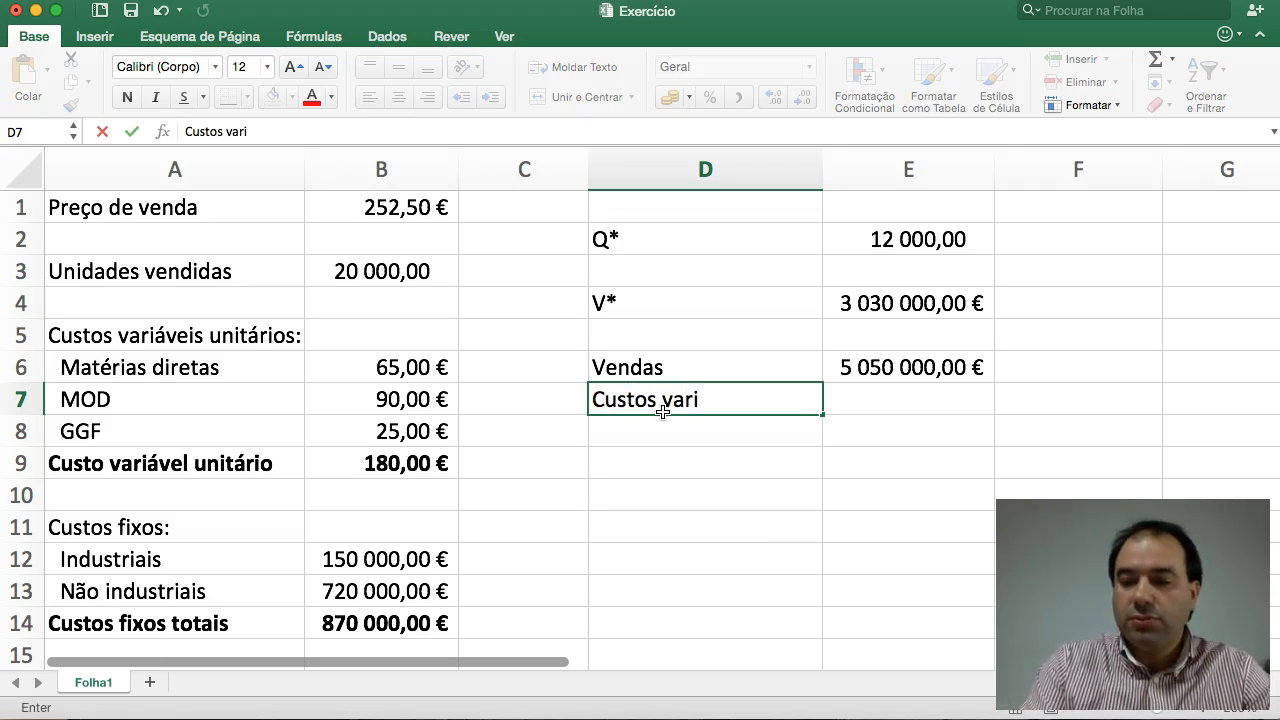
{"action": "type", "text": "áveis"}
{"action": "key", "text": "Tab"}
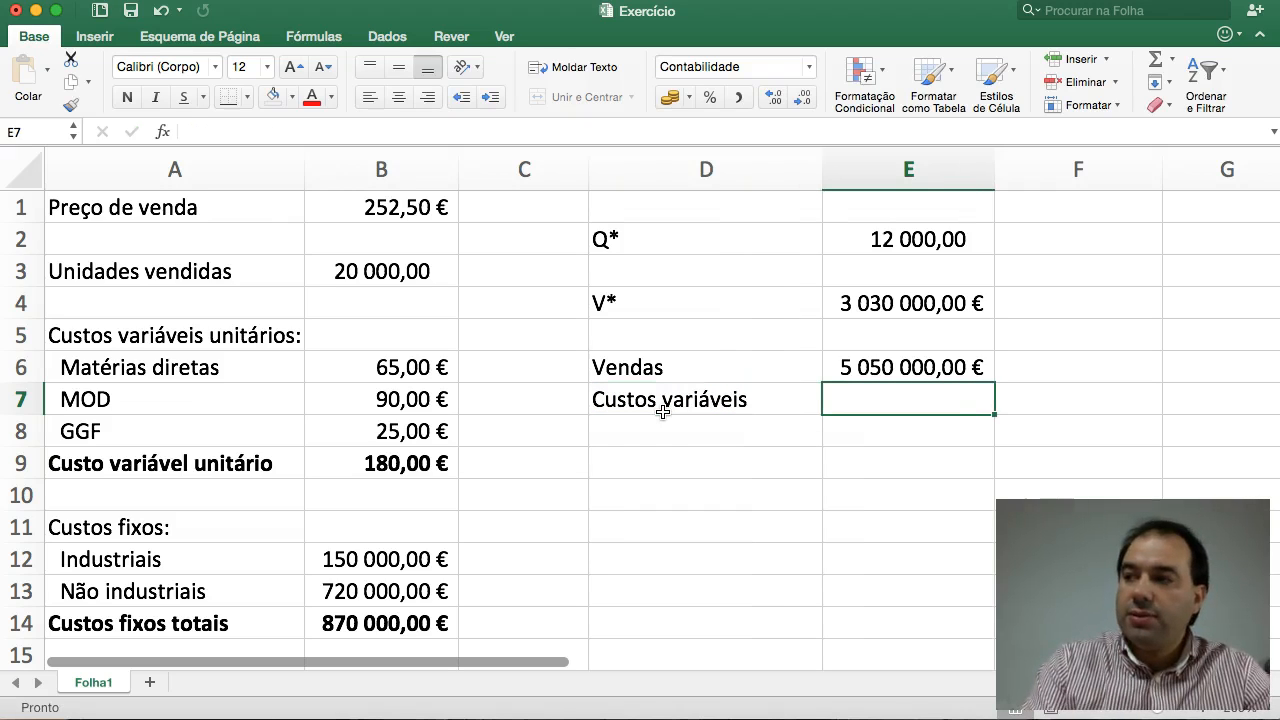
- Calculate the total variable costs in E7 with =B3*B9, multiplying units sold by the unit variable cost
{"action": "type", "text": "="}
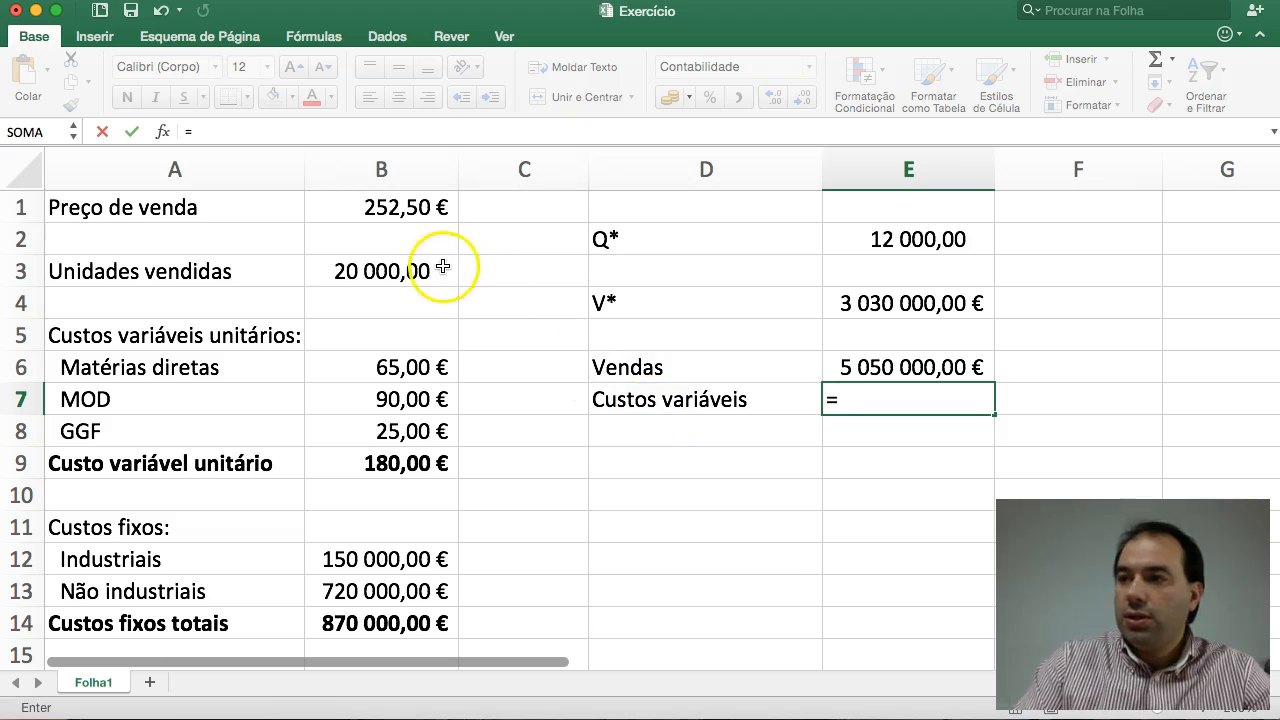
{"action": "left_click", "coordinate": [427, 270]}
{"action": "type", "text": "*"}
{"action": "left_click", "coordinate": [325, 457]}
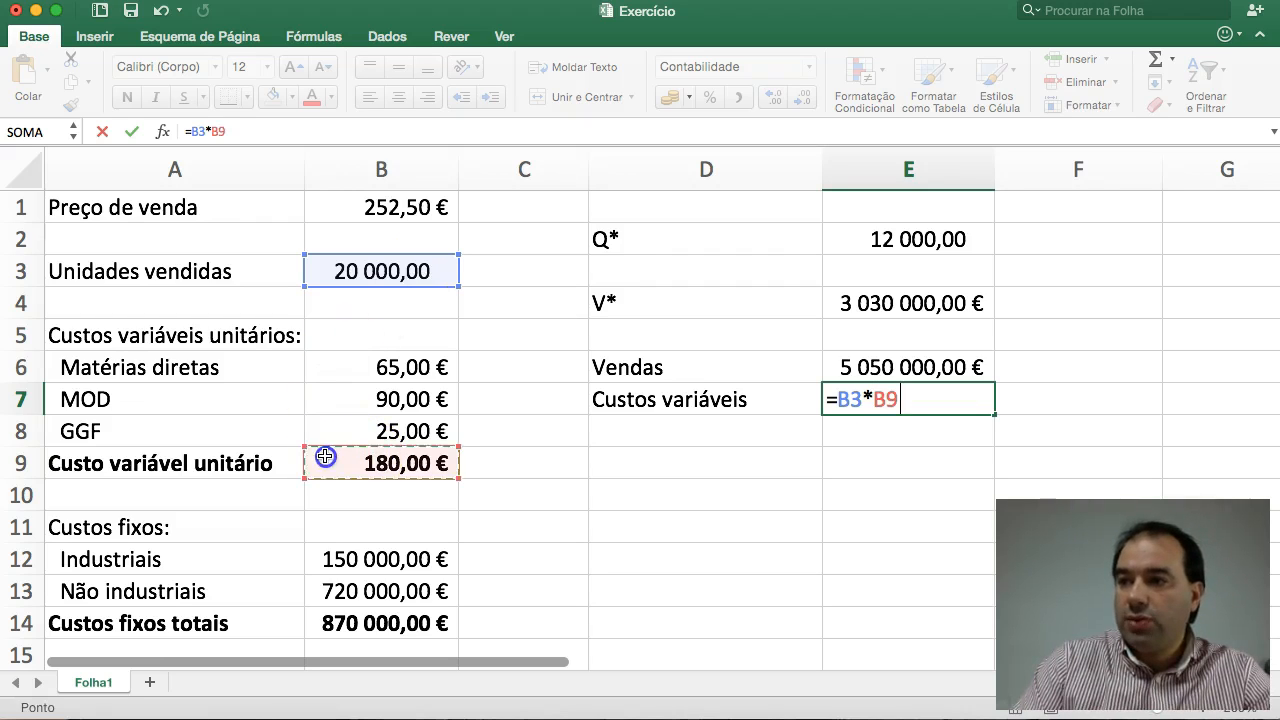
{"action": "key", "text": "Return"}
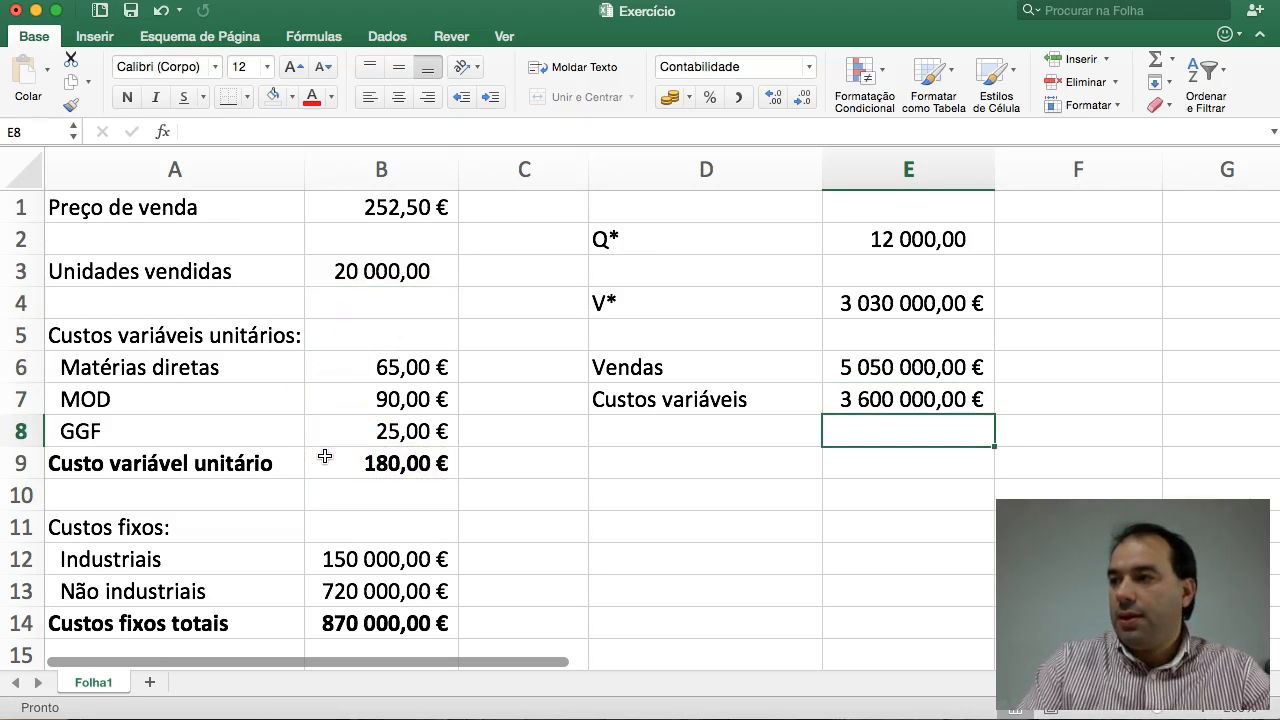
- Label cell D8, below Custos variáveis, as Custos fixos
{"action": "key", "text": "Left"}
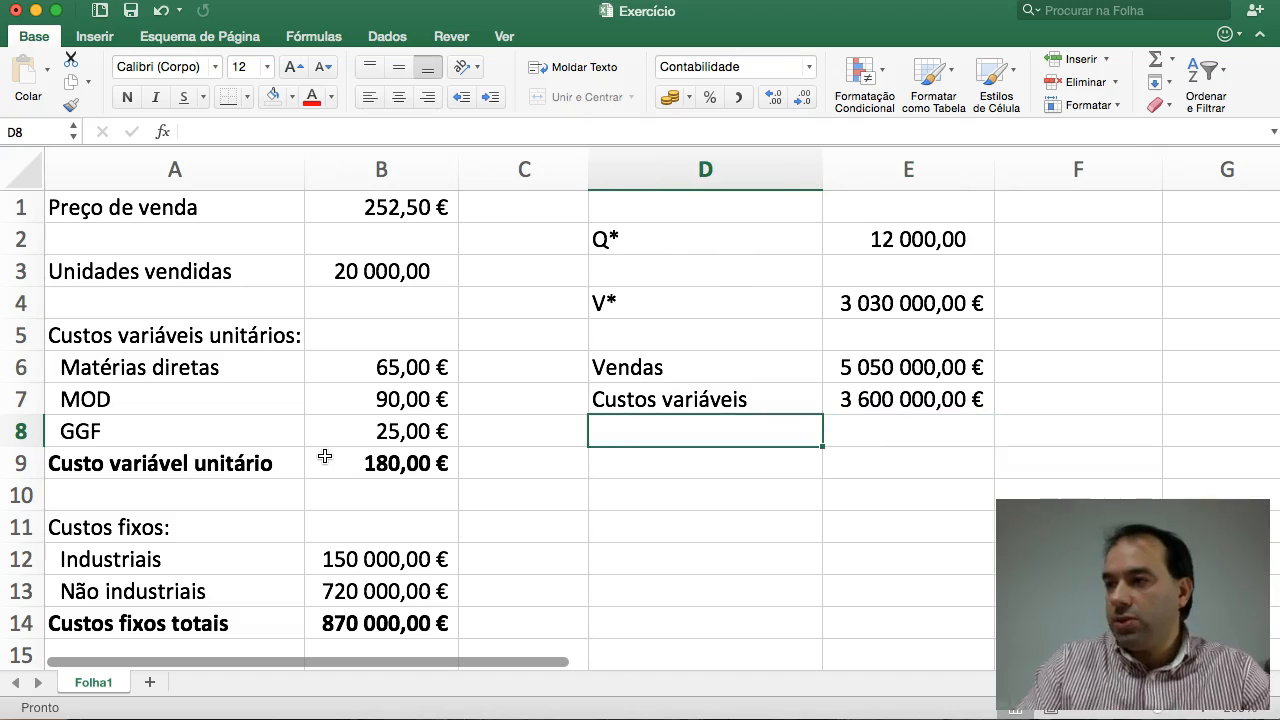
{"action": "type", "text": "custos"}
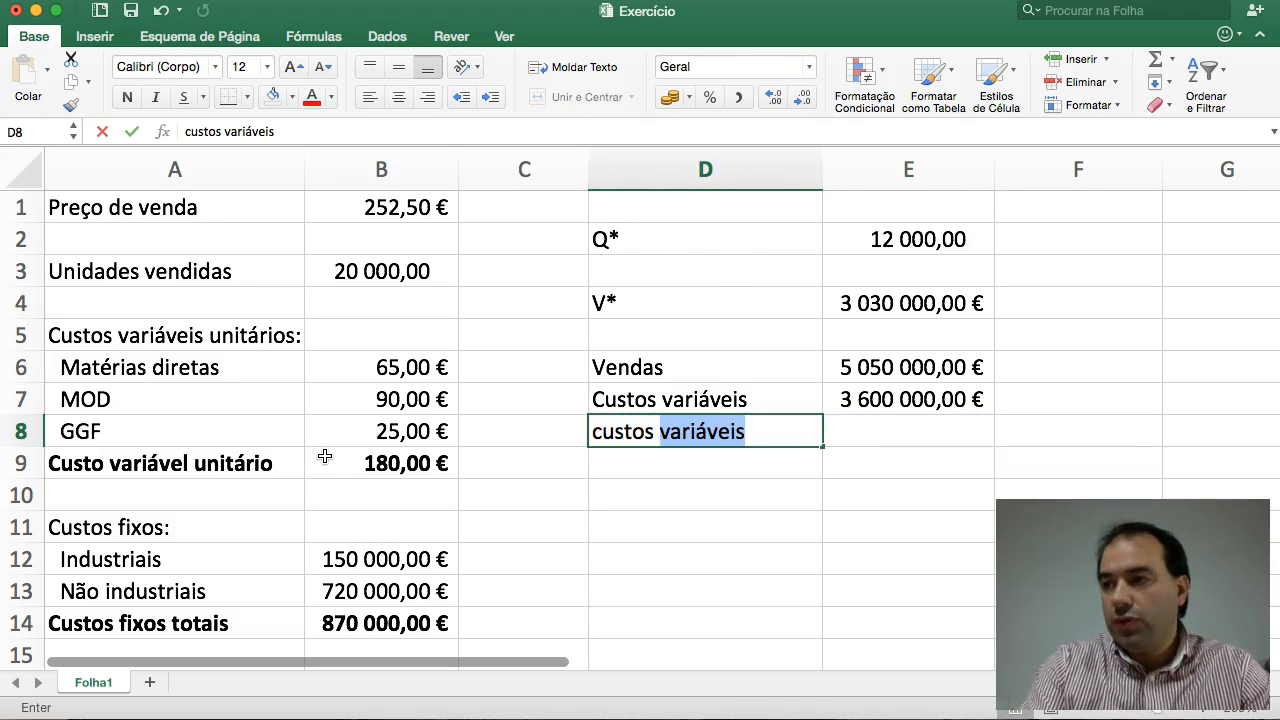
{"action": "key", "text": "BackSpace"}
{"action": "key", "text": "BackSpace"}
{"action": "key", "text": "BackSpace"}
{"action": "key", "text": "BackSpace"}
{"action": "key", "text": "BackSpace"}
{"action": "key", "text": "BackSpace"}
{"action": "key", "text": "BackSpace"}
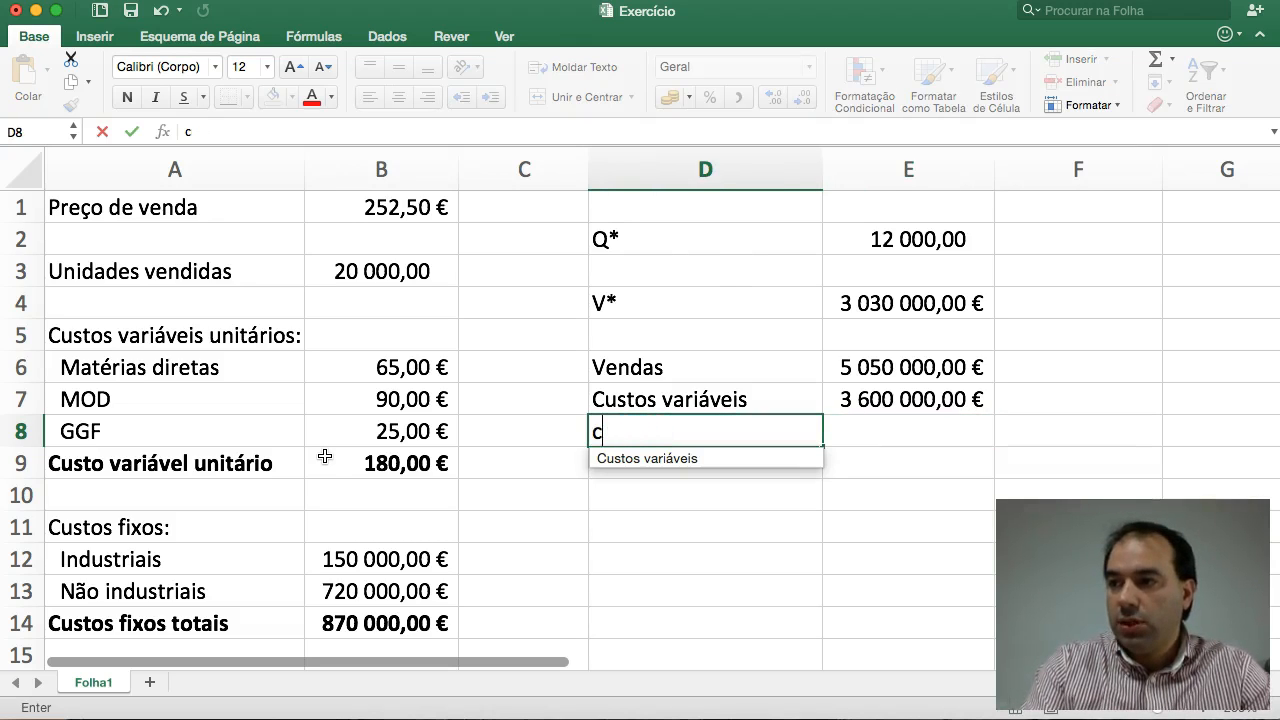
{"action": "type", "text": "Custos "}
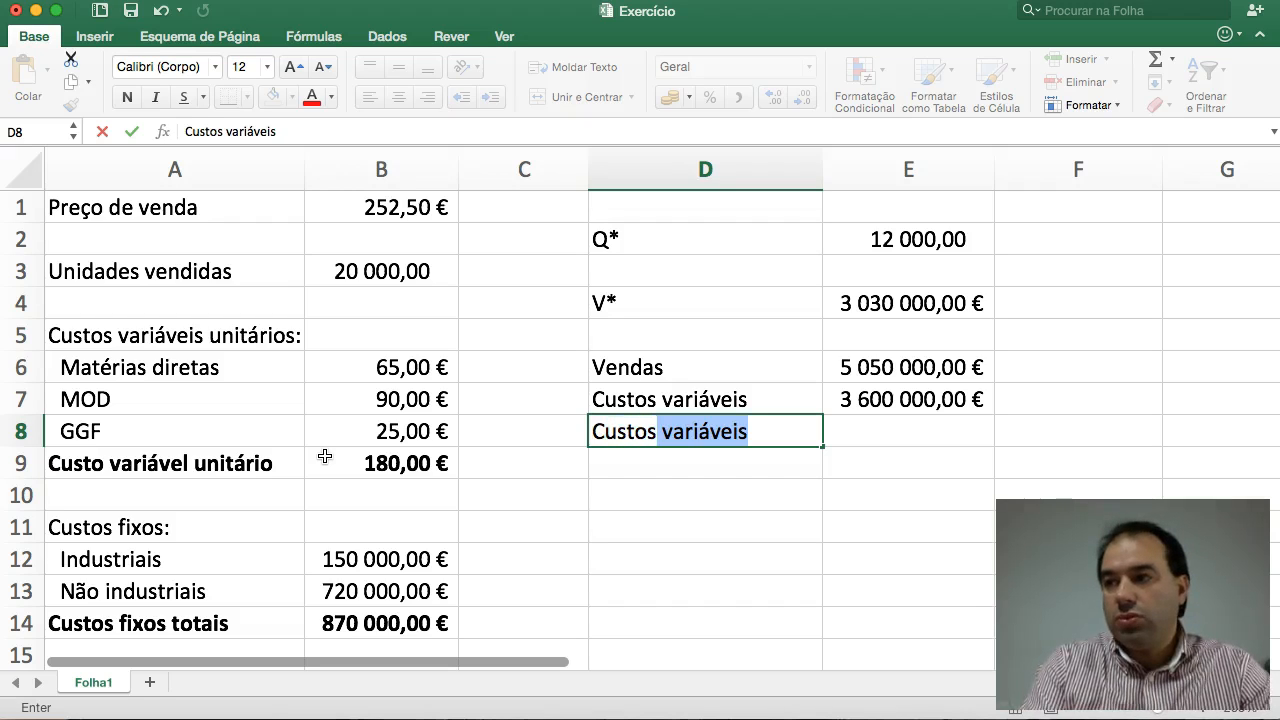
{"action": "type", "text": "fixos"}
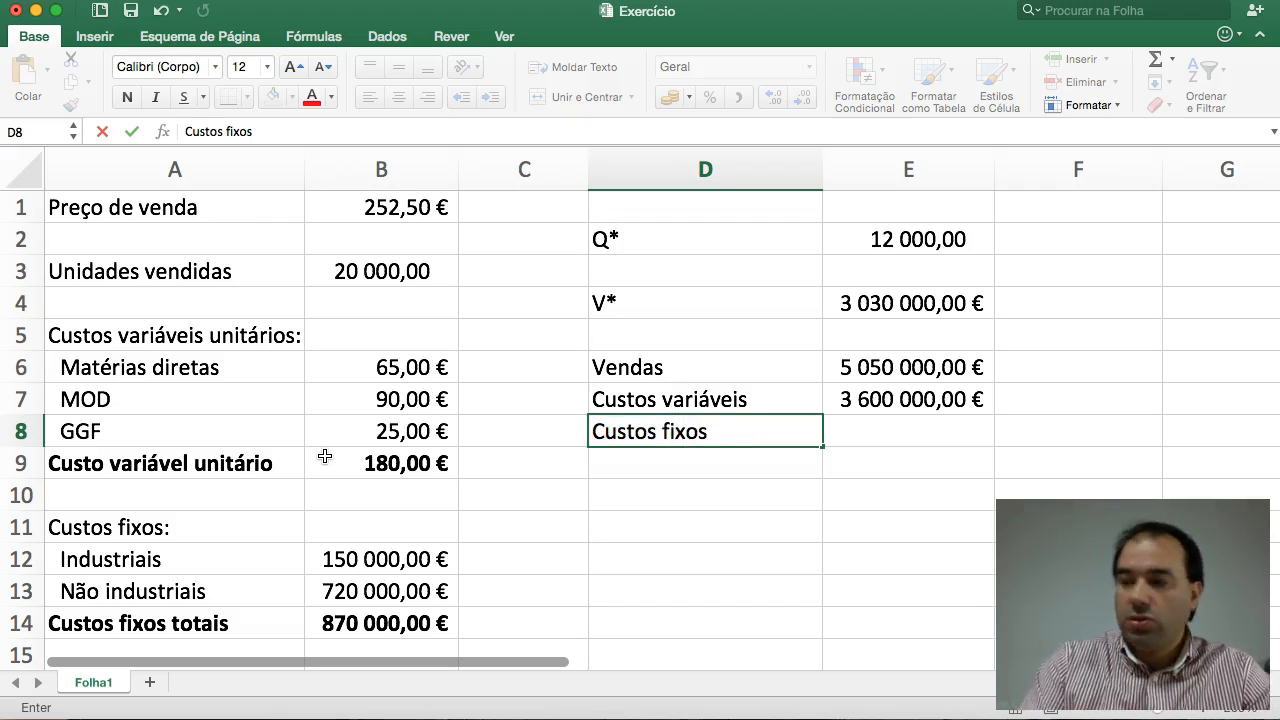
{"action": "key", "text": "Return"}
- Link cell E8 to the total fixed costs in B14
{"action": "key", "text": "Up"}
{"action": "key", "text": "Right"}
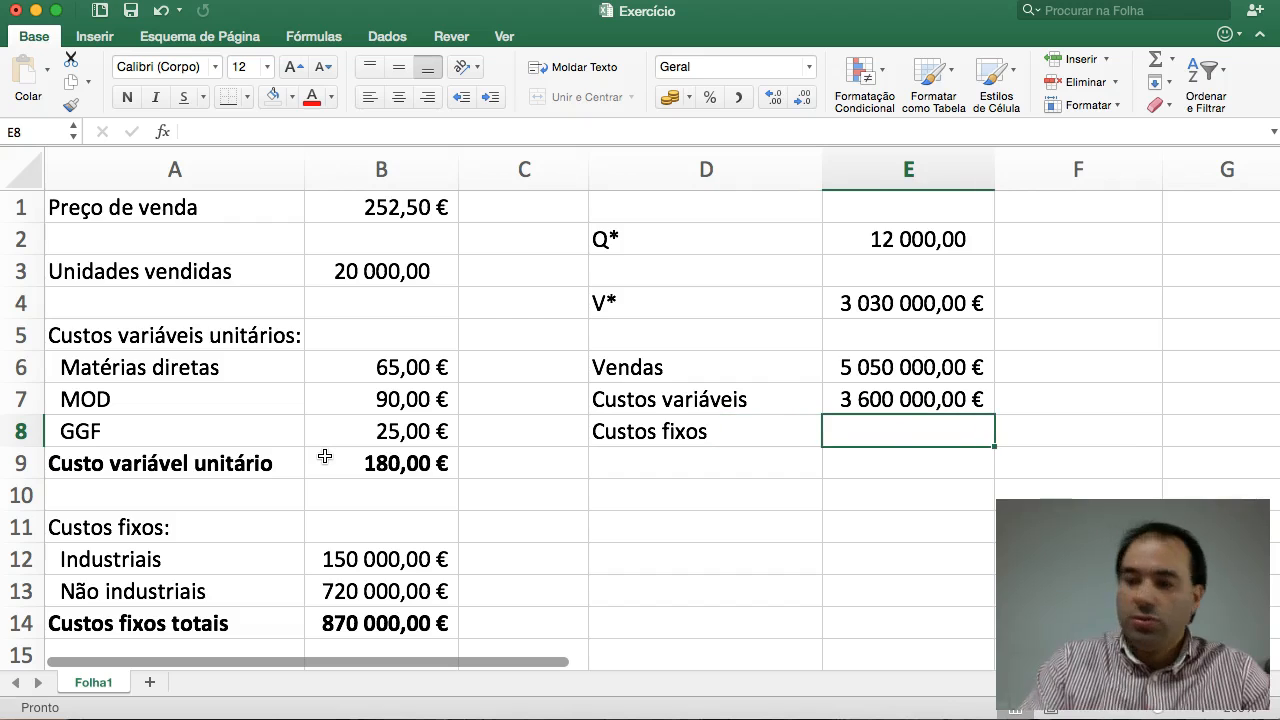
{"action": "type", "text": "="}
{"action": "left_click", "coordinate": [348, 620]}
{"action": "key", "text": "Return"}
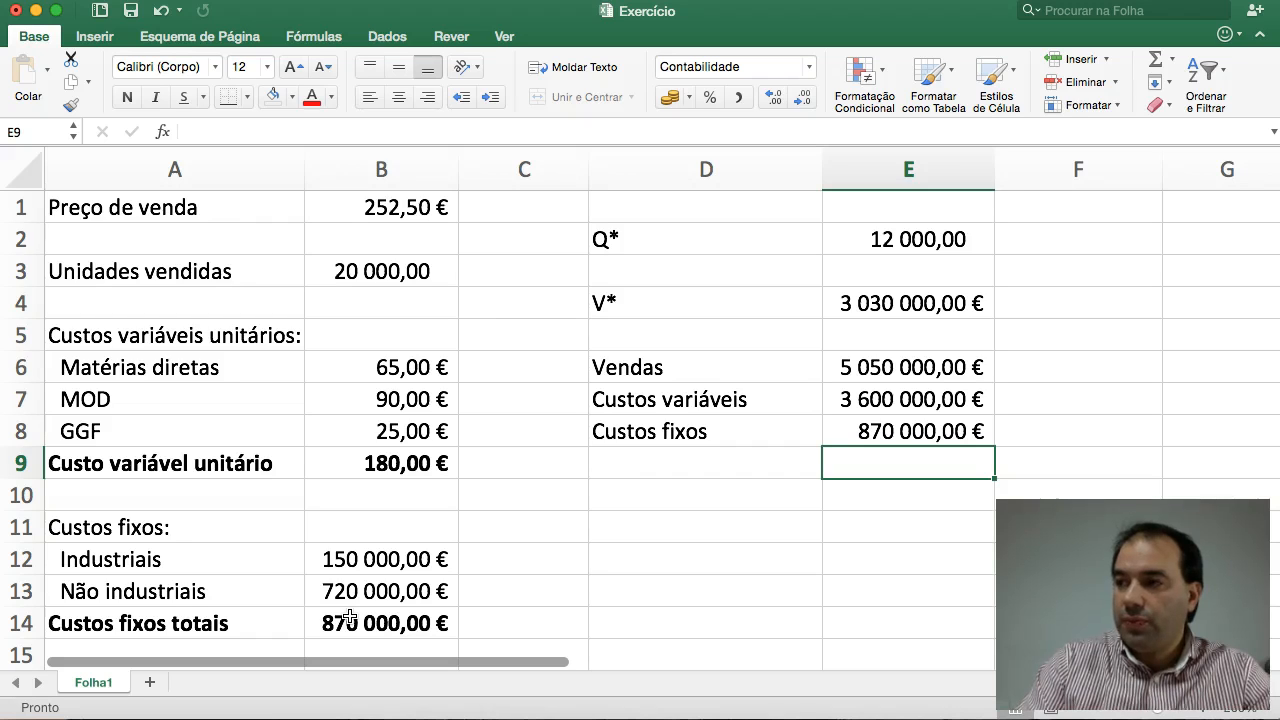
- Label cell D9, below Custos fixos, as Resultado Operacional
{"action": "key", "text": "Left"}
{"action": "type", "text": "Res"}
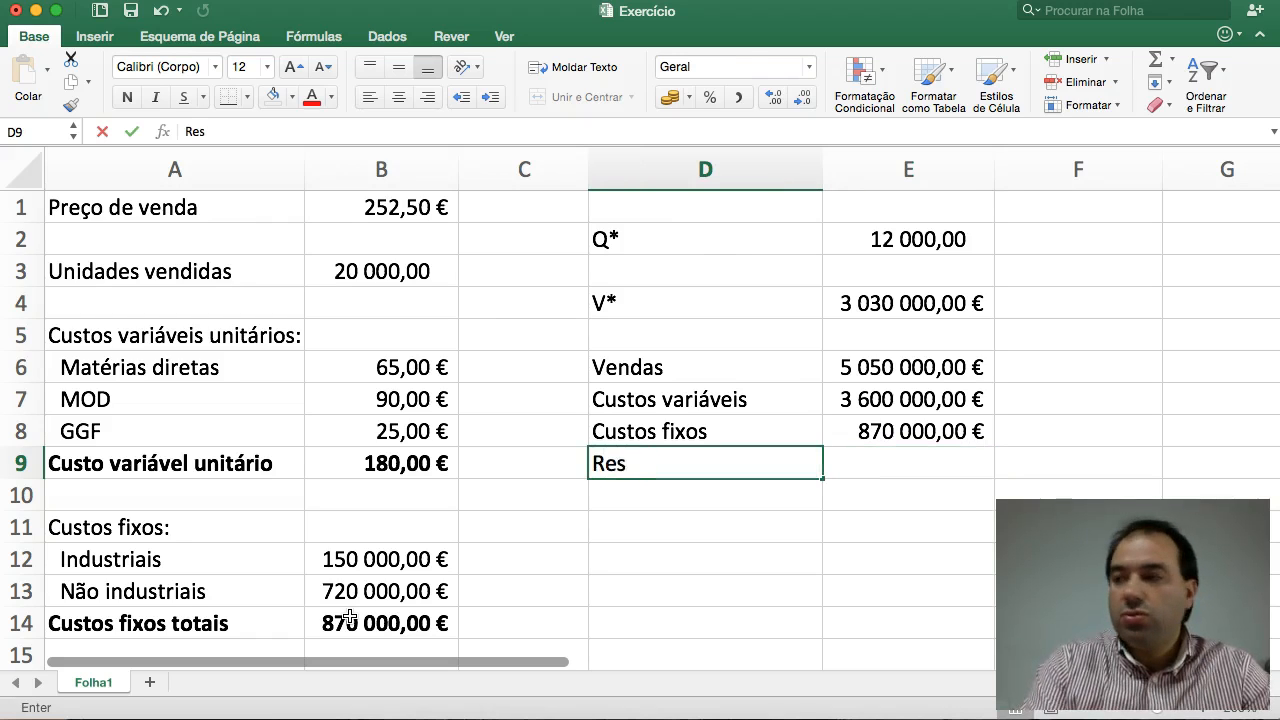
{"action": "type", "text": "ultao"}
{"action": "key", "text": "BackSpace"}
{"action": "key", "text": "BackSpace"}
{"action": "type", "text": "d"}
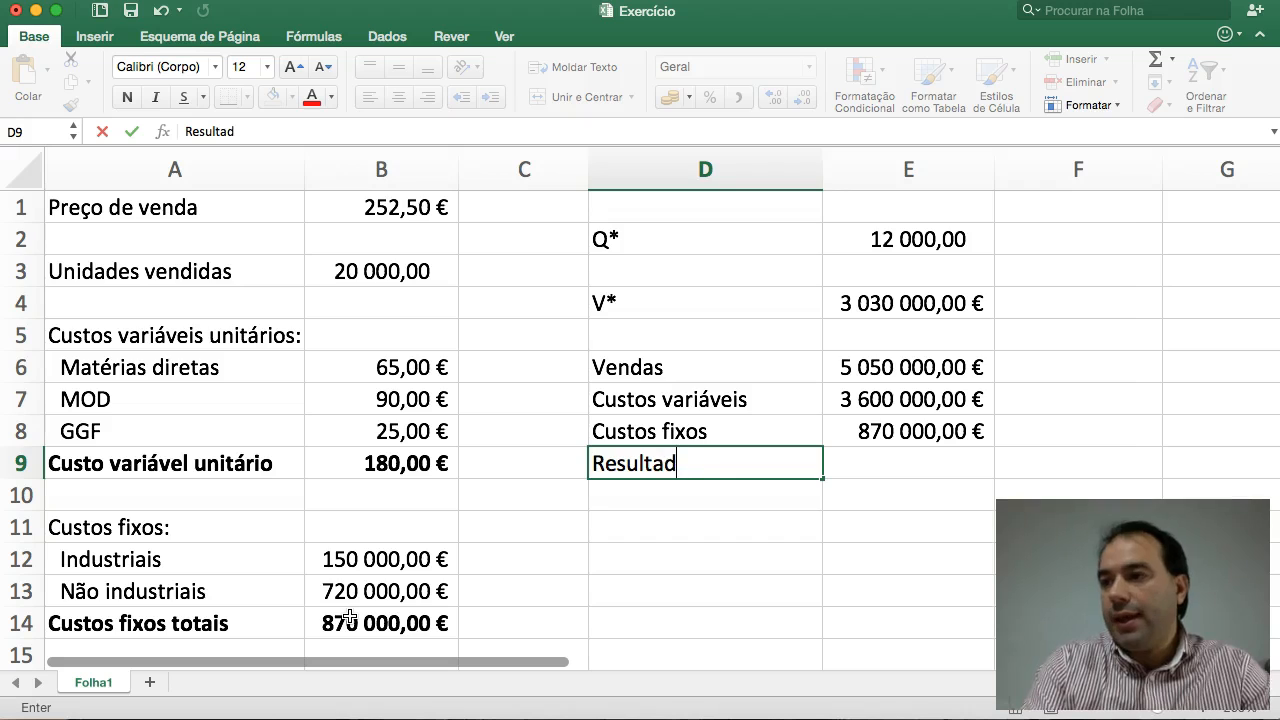
{"action": "type", "text": "o Operacional"}
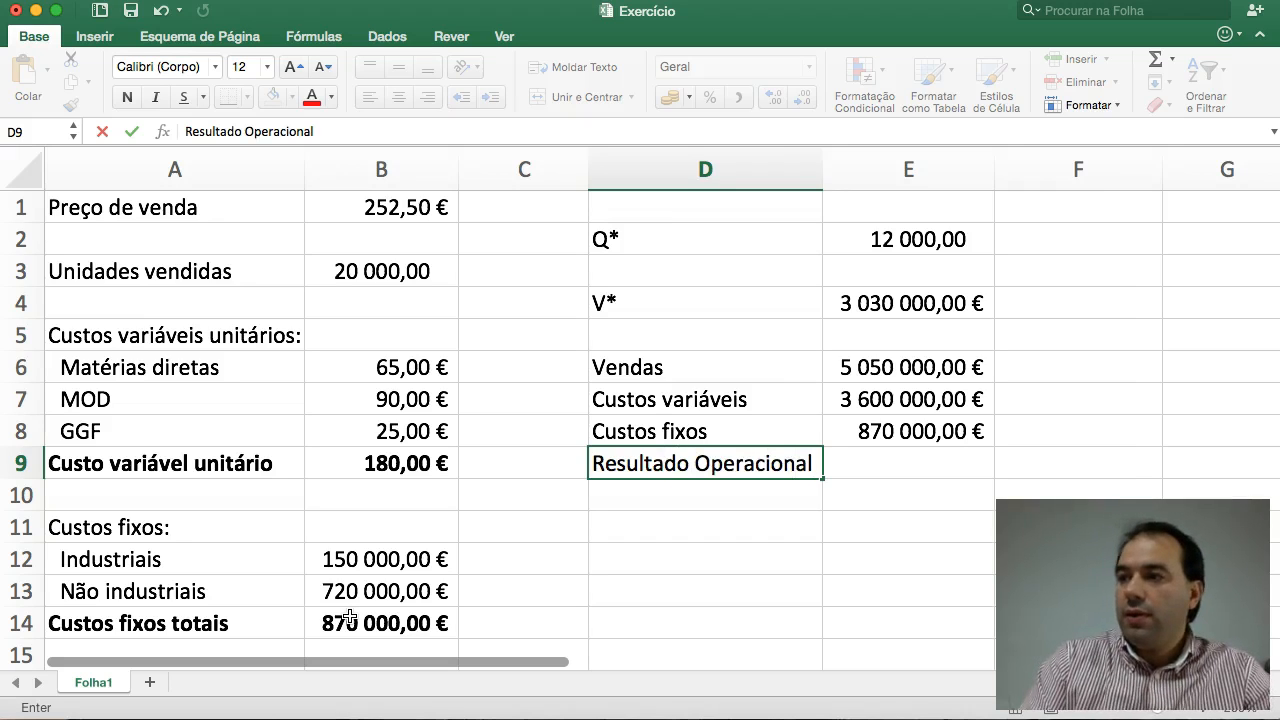
{"action": "key", "text": "Tab"}
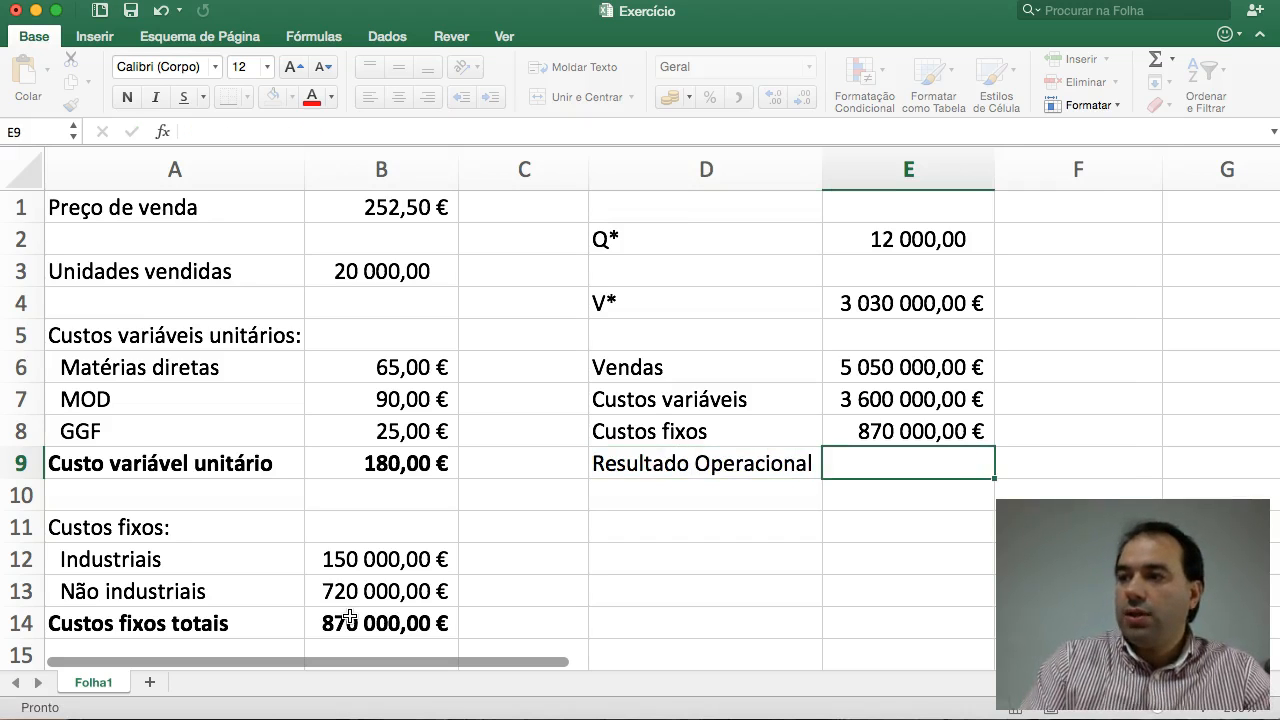
- Calculate the operating result in E9 with =E6-E7-E8, subtracting variable and fixed costs from sales
{"action": "type", "text": "="}
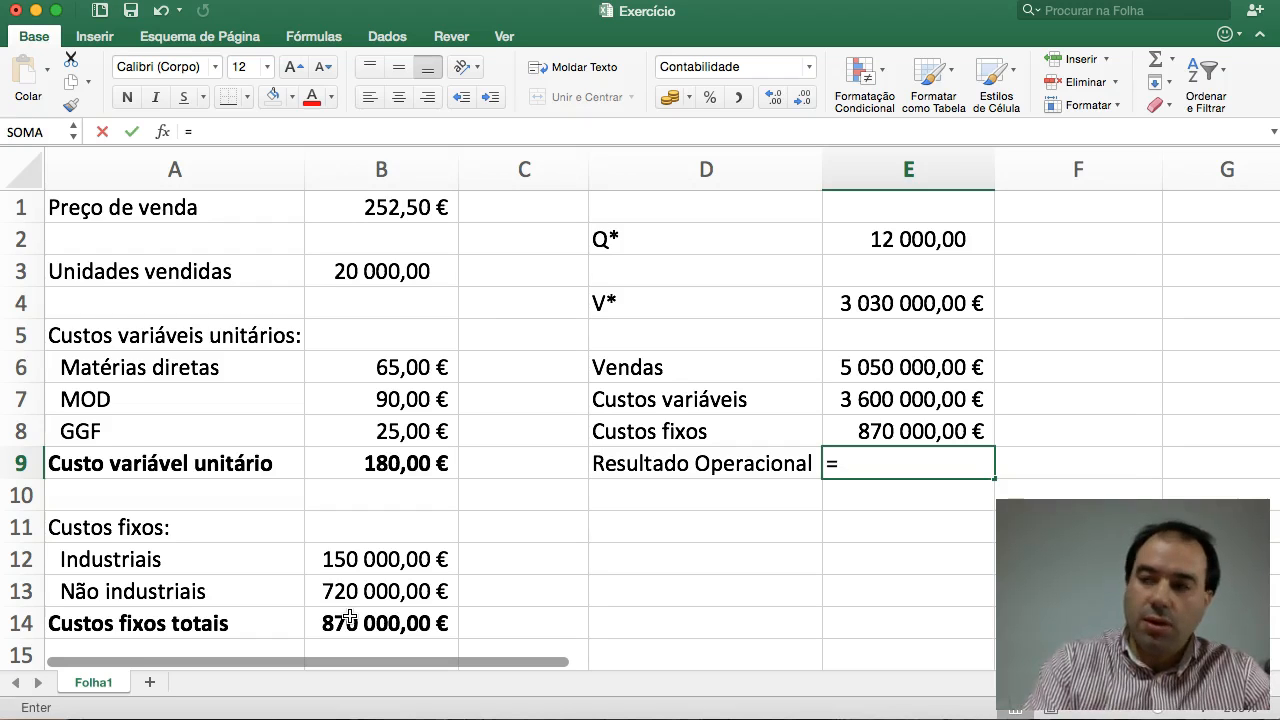
{"action": "key", "text": "Up"}
{"action": "key", "text": "Up"}
{"action": "key", "text": "Up"}
{"action": "key", "text": "Up"}
{"action": "key", "text": "Down"}
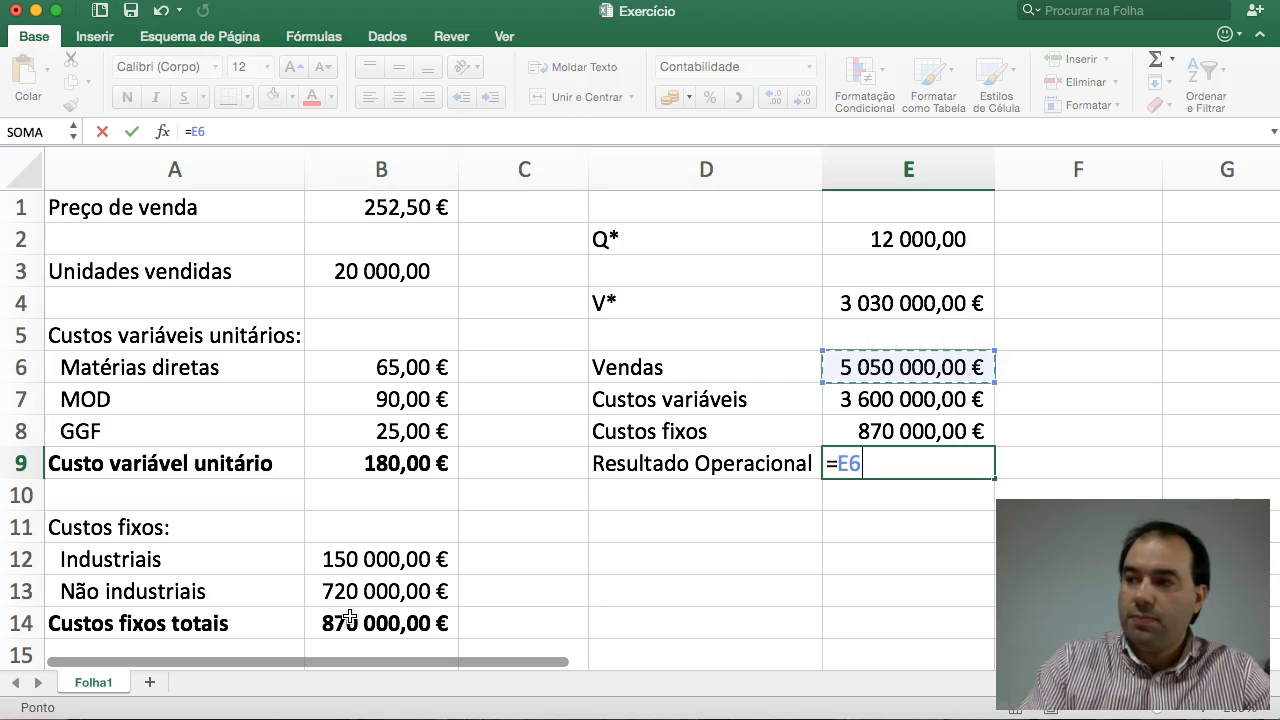
{"action": "type", "text": "-"}
{"action": "key", "text": "Up"}
{"action": "key", "text": "Up"}
{"action": "type", "text": "-"}
{"action": "key", "text": "Up"}
{"action": "key", "text": "Return"}
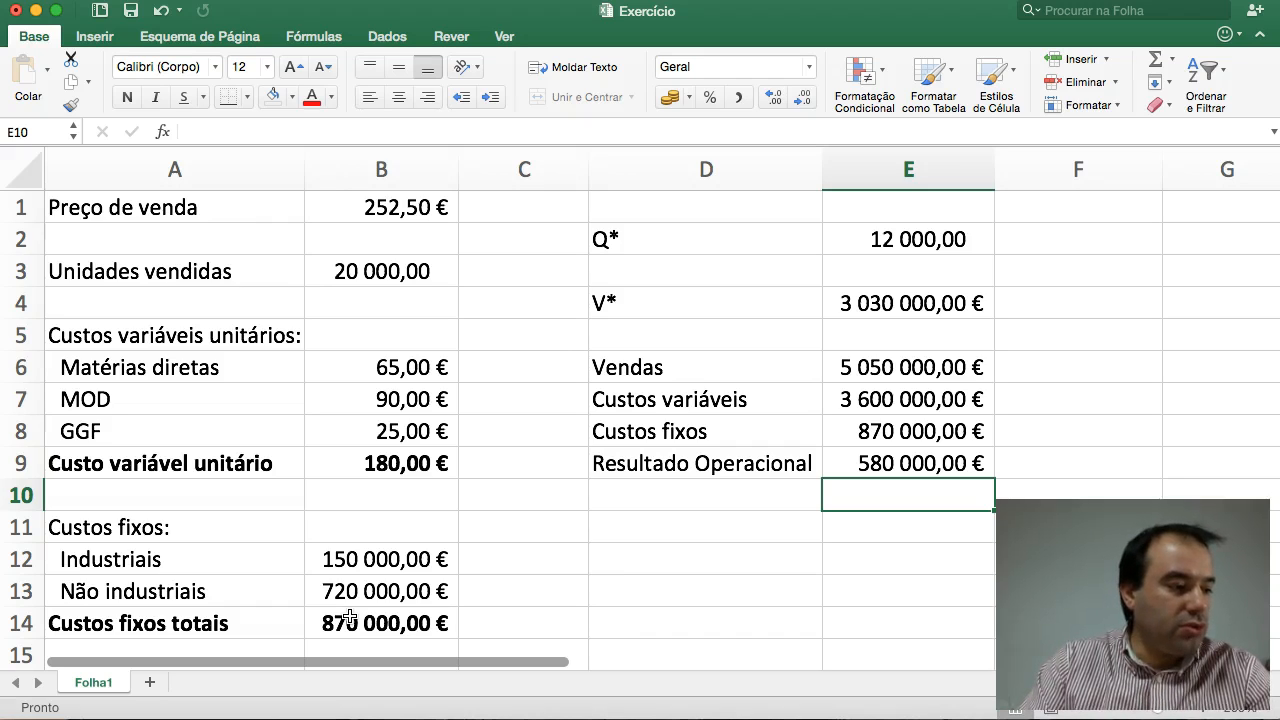
- Label cell D11 as Nova Q*, leaving row 10 empty below the operating result
{"action": "key", "text": "Return"}
{"action": "key", "text": "Left"}
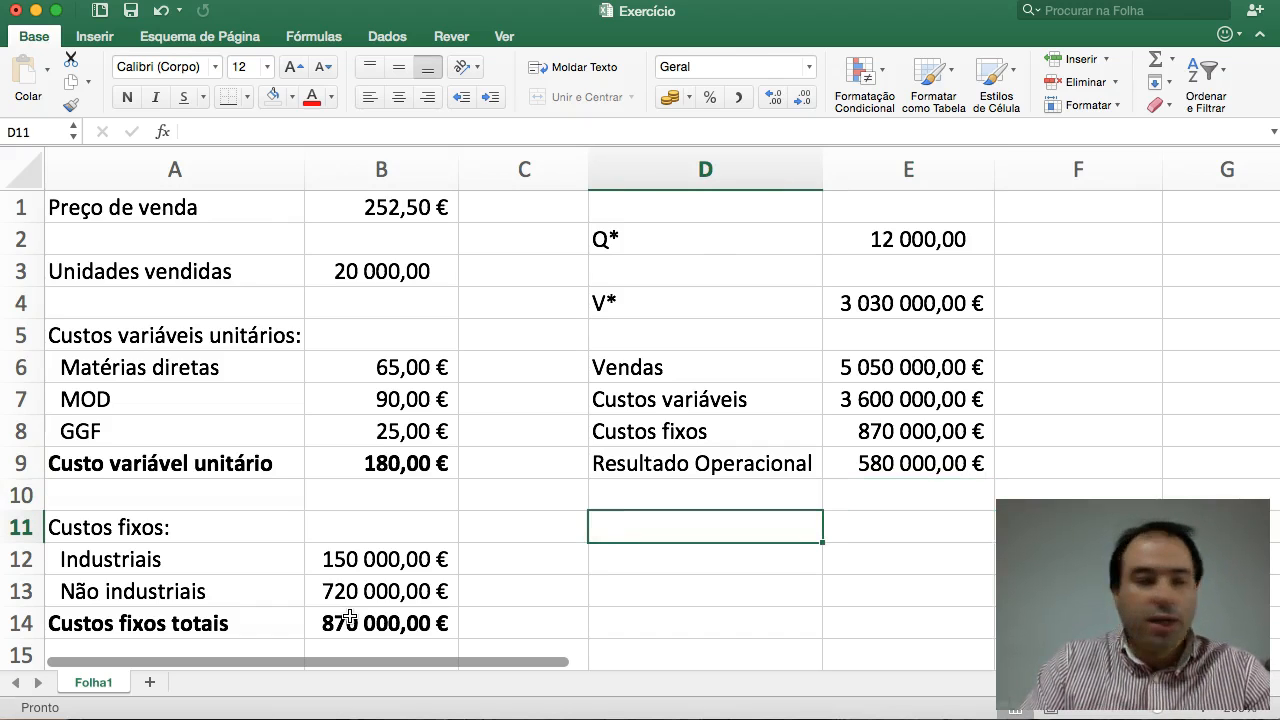
{"action": "type", "text": "N"}
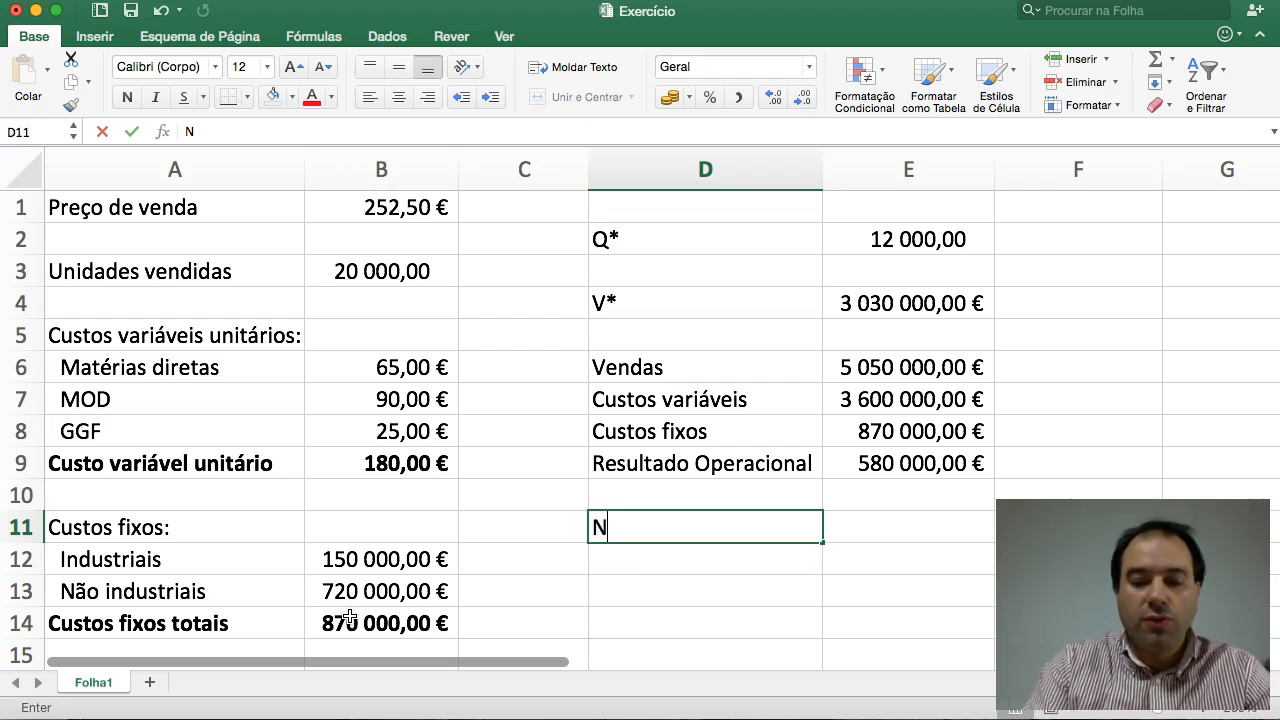
{"action": "type", "text": "ova Q*"}
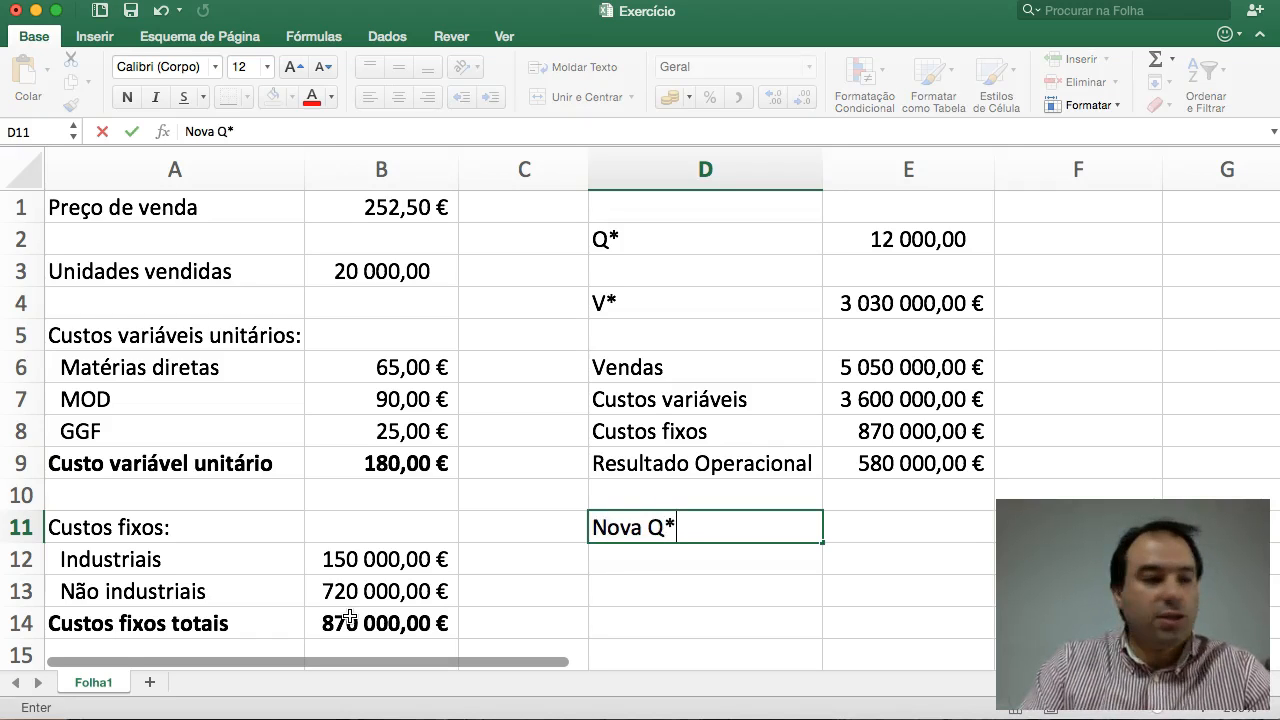
{"action": "key", "text": "Tab"}
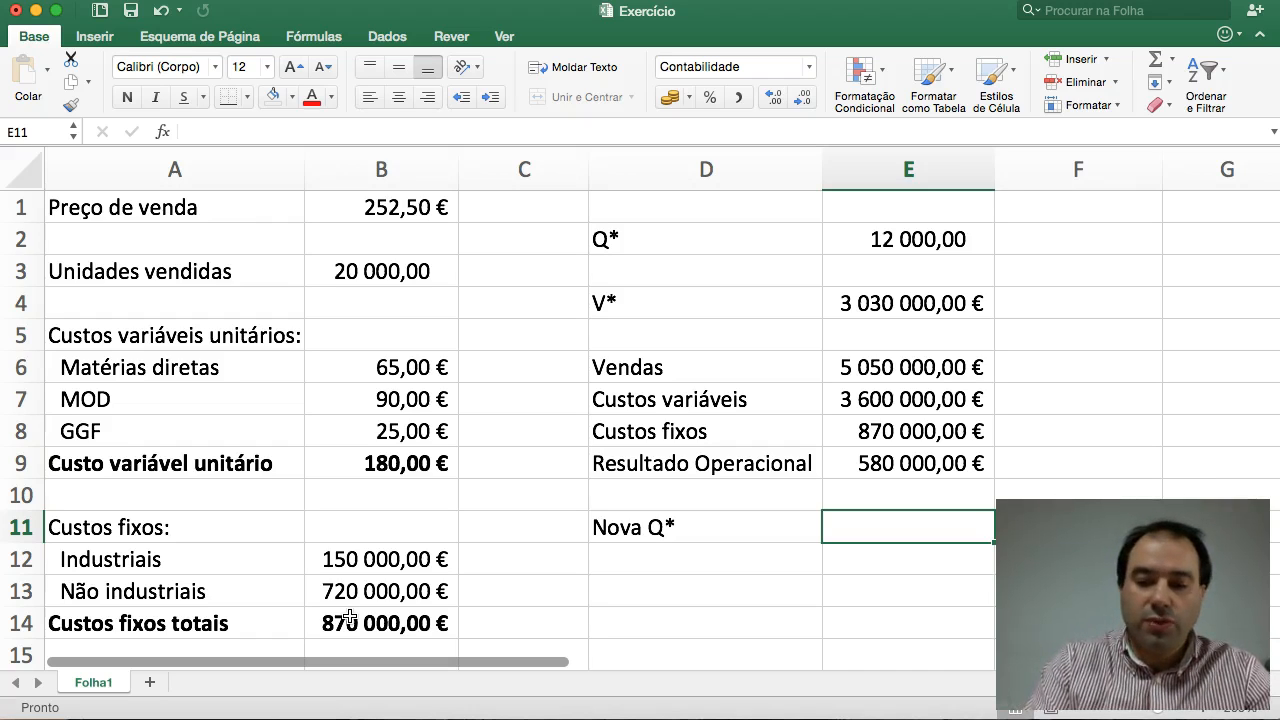
- Calculate the new break-even quantity in E11 with =(B14+217500)/(B1-B9), adding 217500 to the total fixed costs
{"action": "type", "text": "="}
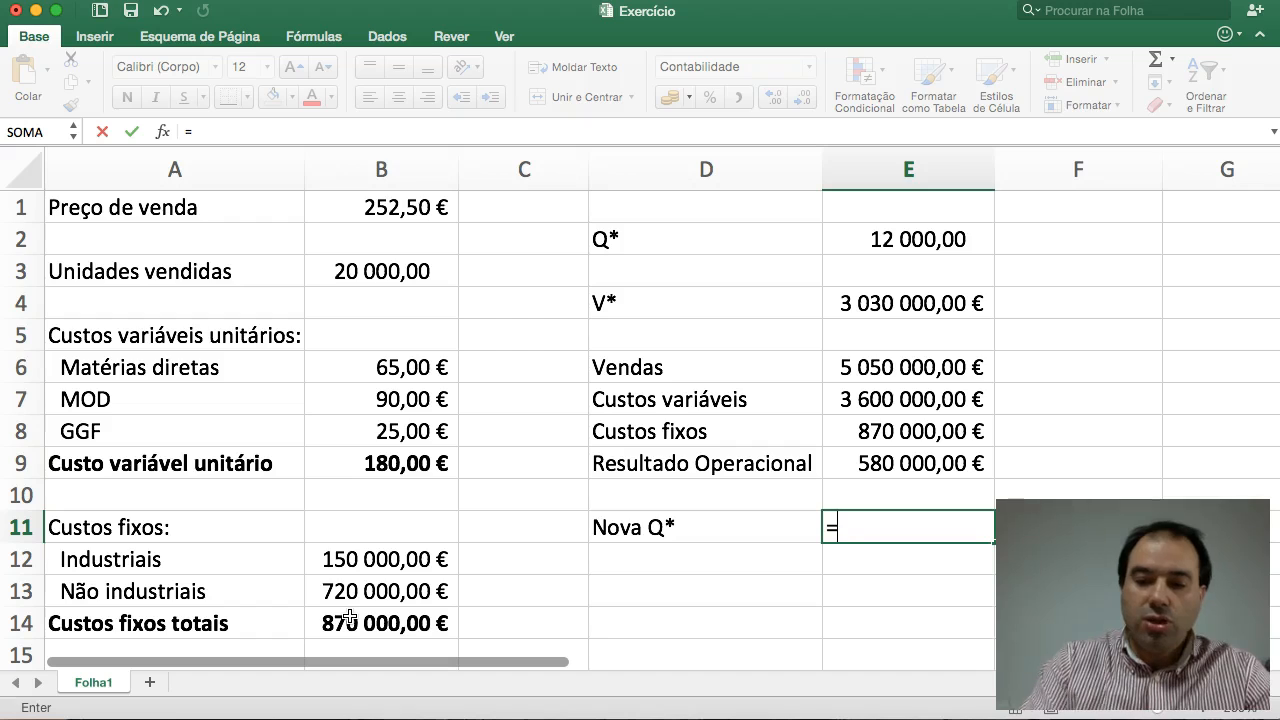
{"action": "type", "text": "("}
{"action": "left_click", "coordinate": [396, 623]}
{"action": "type", "text": "+"}
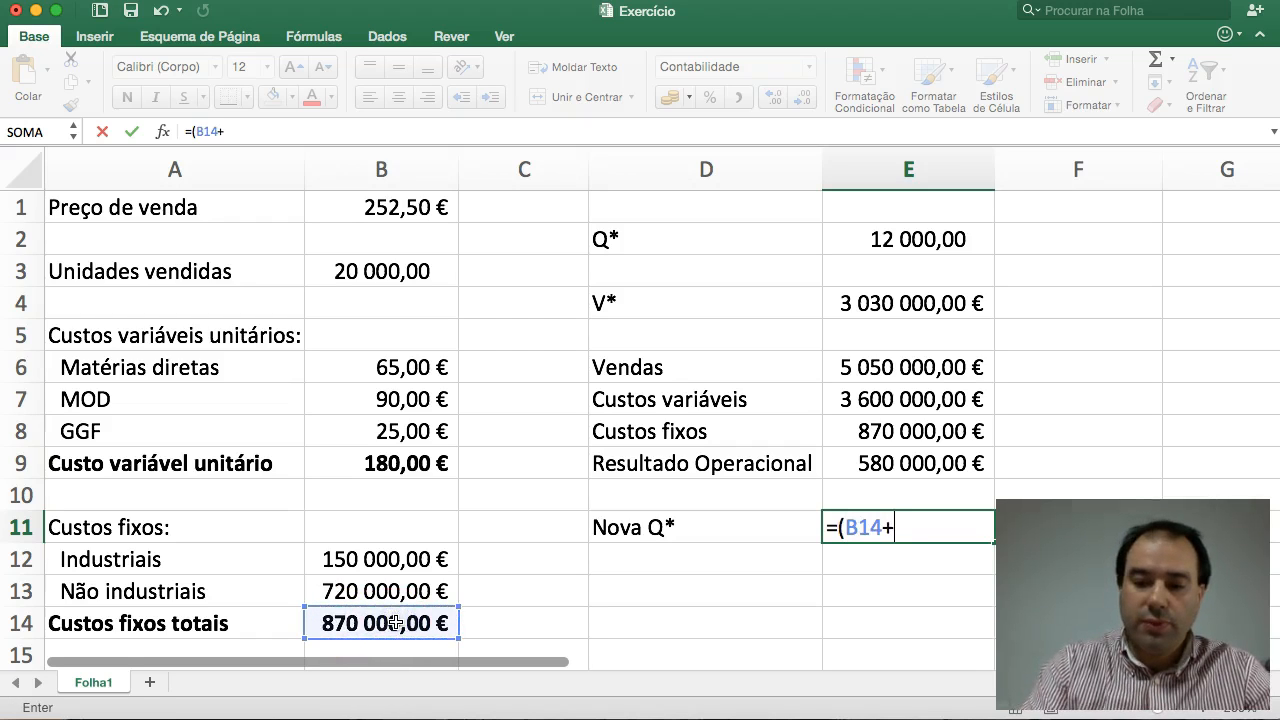
{"action": "type", "text": "217500)"}
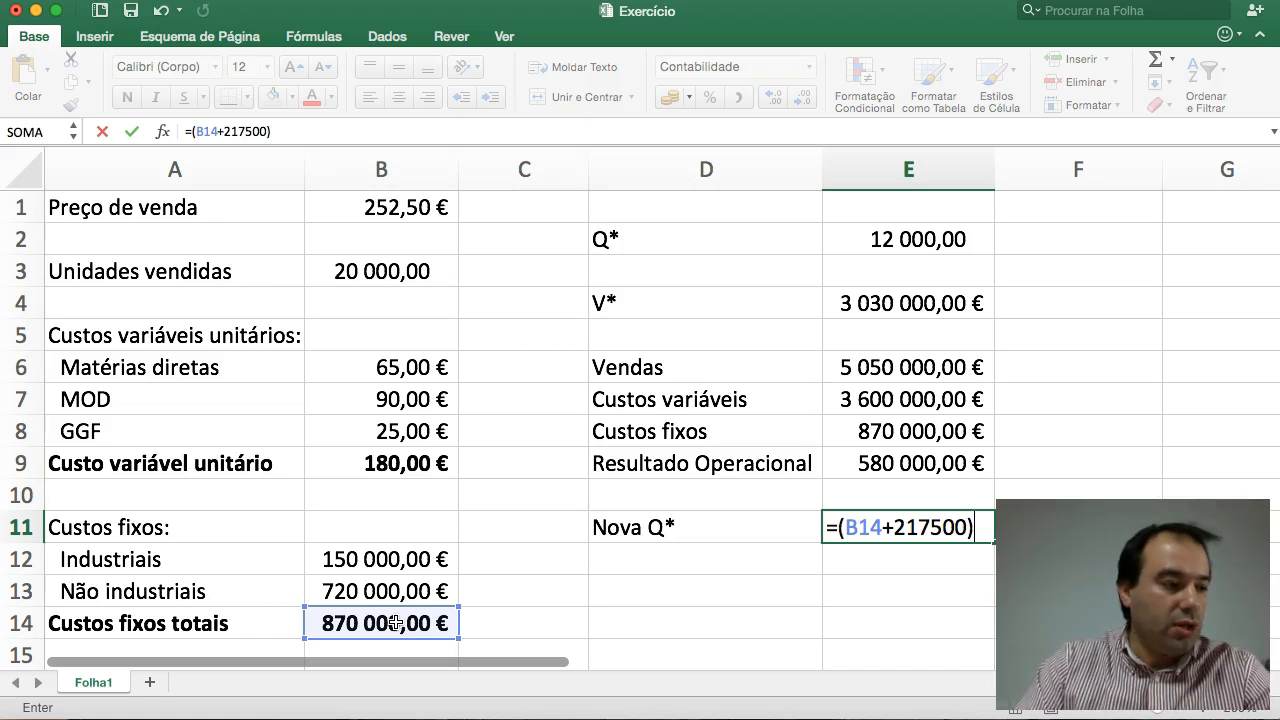
{"action": "type", "text": "/"}
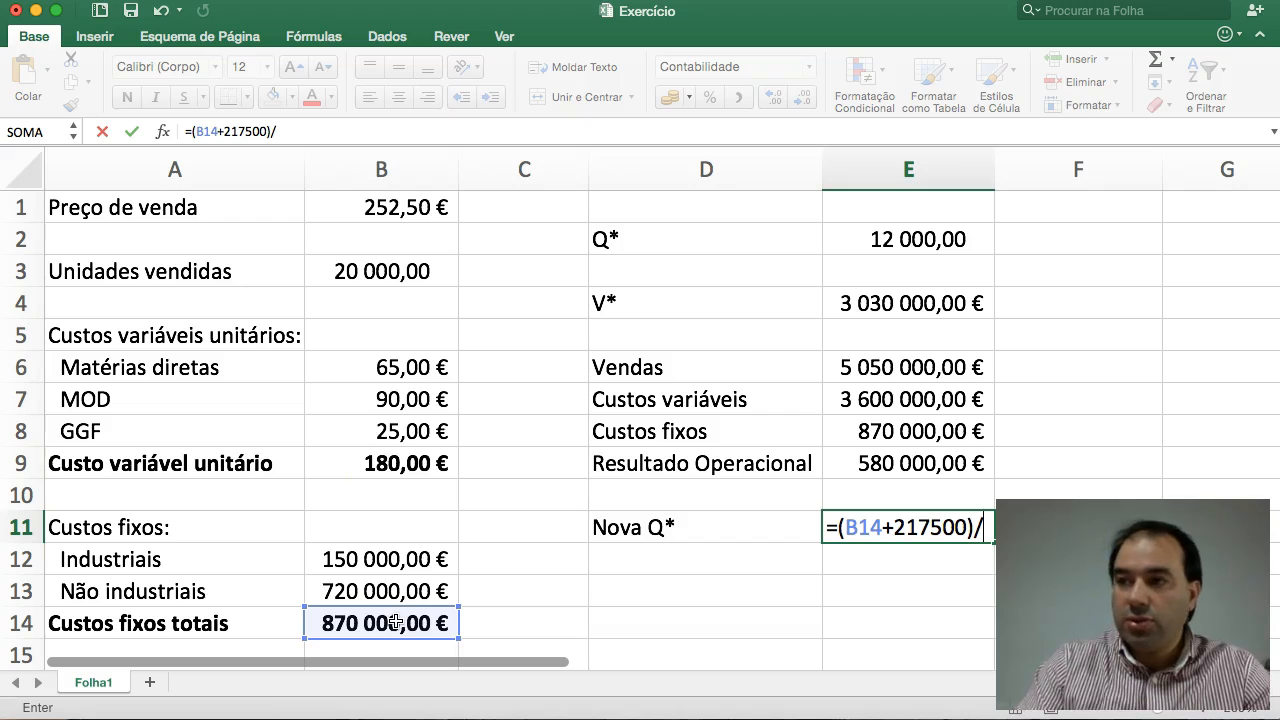
{"action": "type", "text": "("}
{"action": "left_click", "coordinate": [390, 208]}
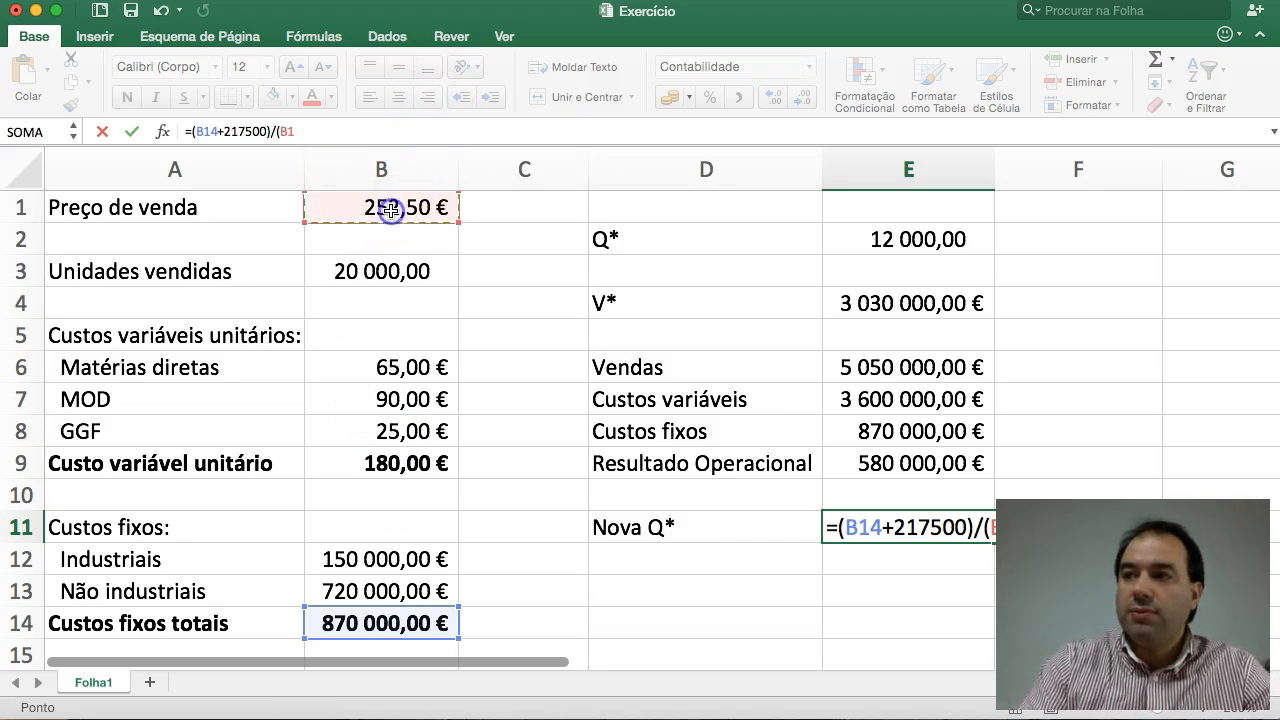
{"action": "type", "text": "-"}
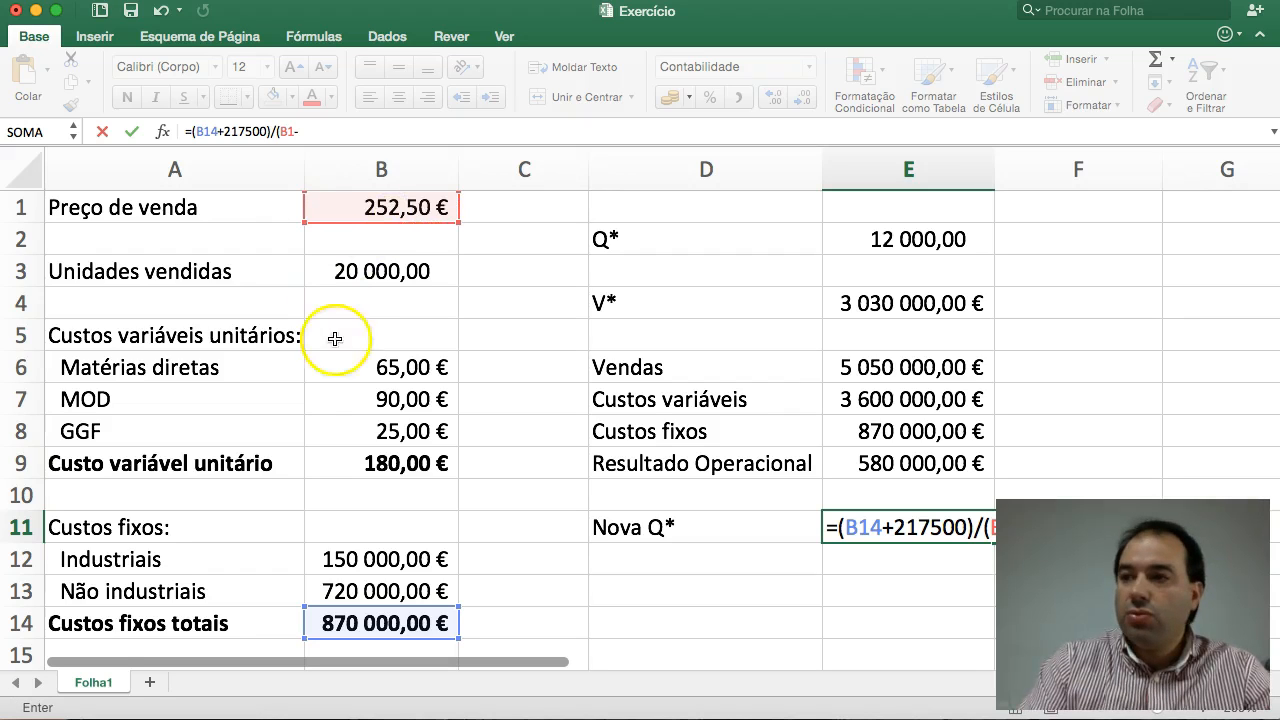
{"action": "left_click", "coordinate": [362, 463]}
{"action": "type", "text": ")"}
{"action": "key", "text": "Return"}
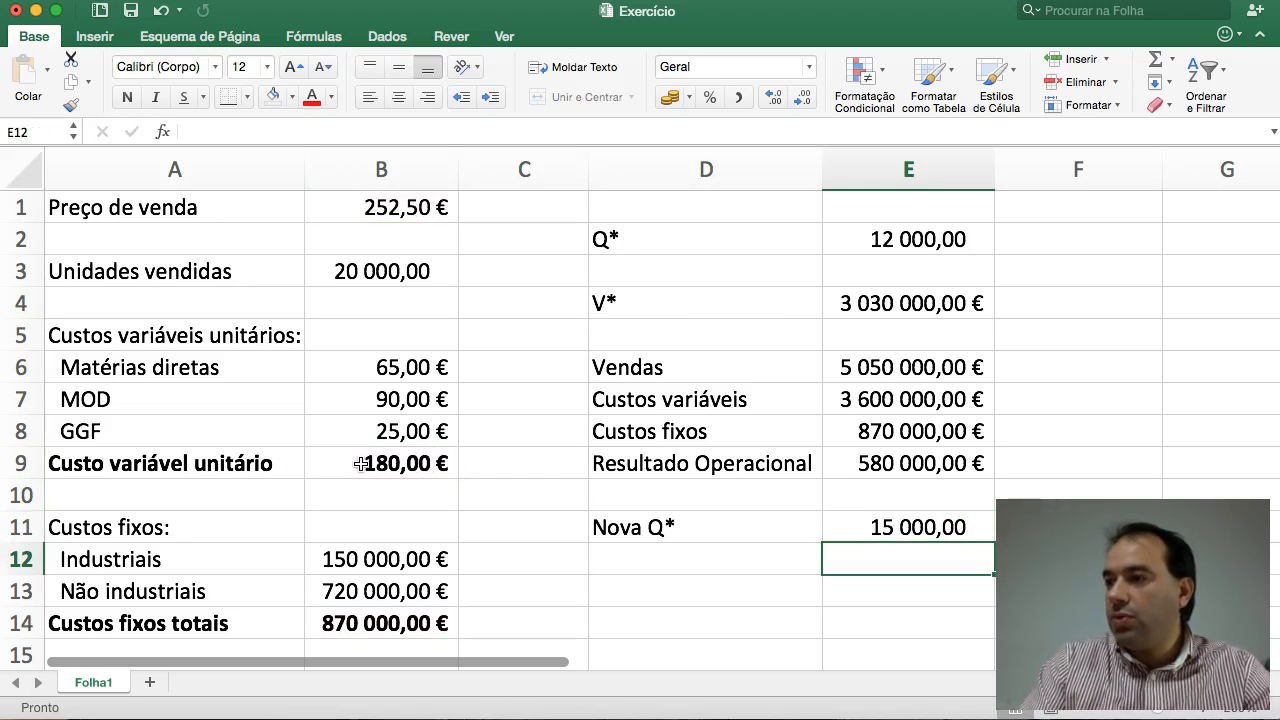
- Label cell D13 as Novo V*, leaving row 12 empty below Nova Q*
{"action": "key", "text": "Return"}
{"action": "key", "text": "Up"}
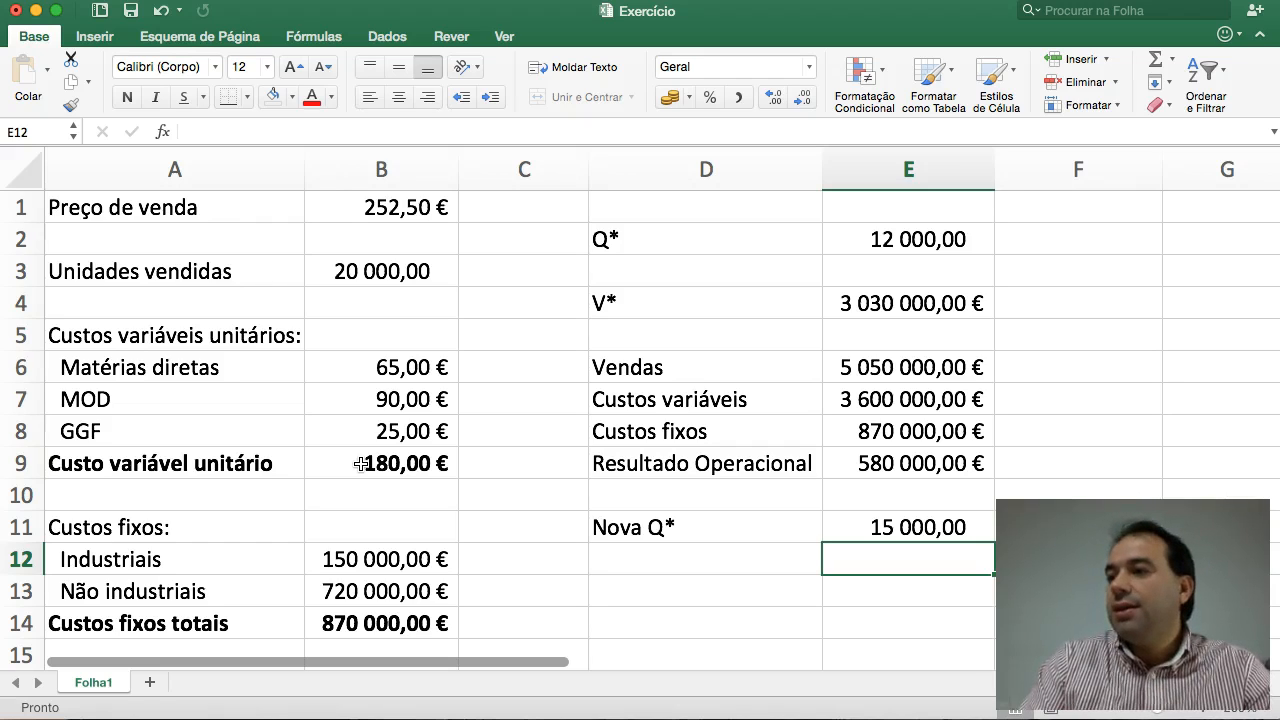
{"action": "key", "text": "Down"}
{"action": "key", "text": "Left"}
{"action": "type", "text": "Novo V*"}
{"action": "key", "text": "Tab"}
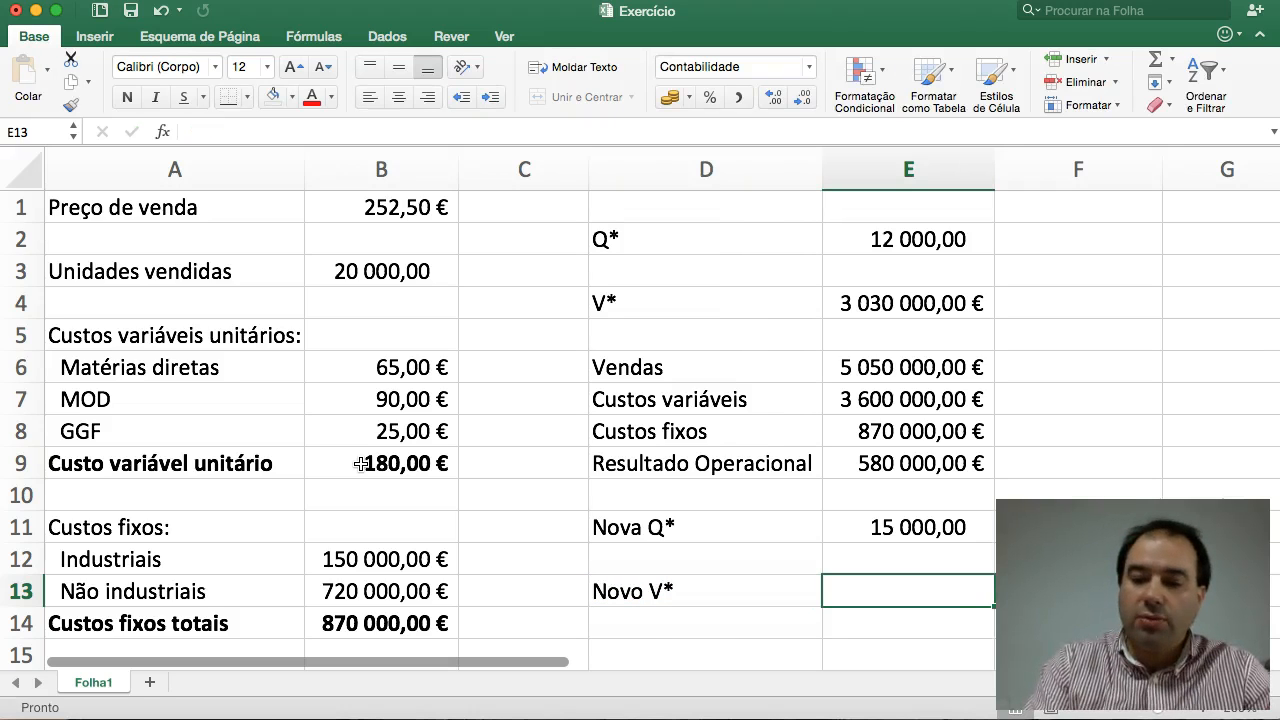
- Calculate the new break-even sales value in E13 with =E11*B1, multiplying the new quantity by the selling price
{"action": "type", "text": "="}
{"action": "key", "text": "Up"}
{"action": "key", "text": "Up"}
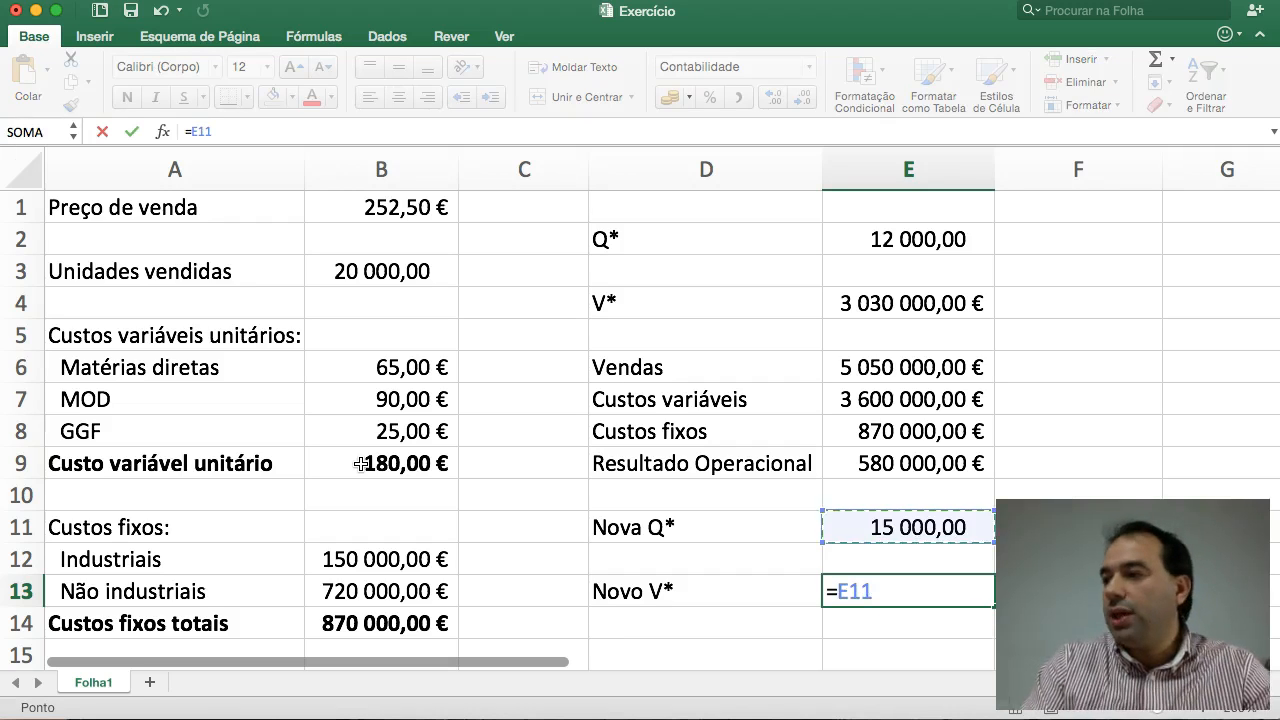
{"action": "type", "text": "*"}
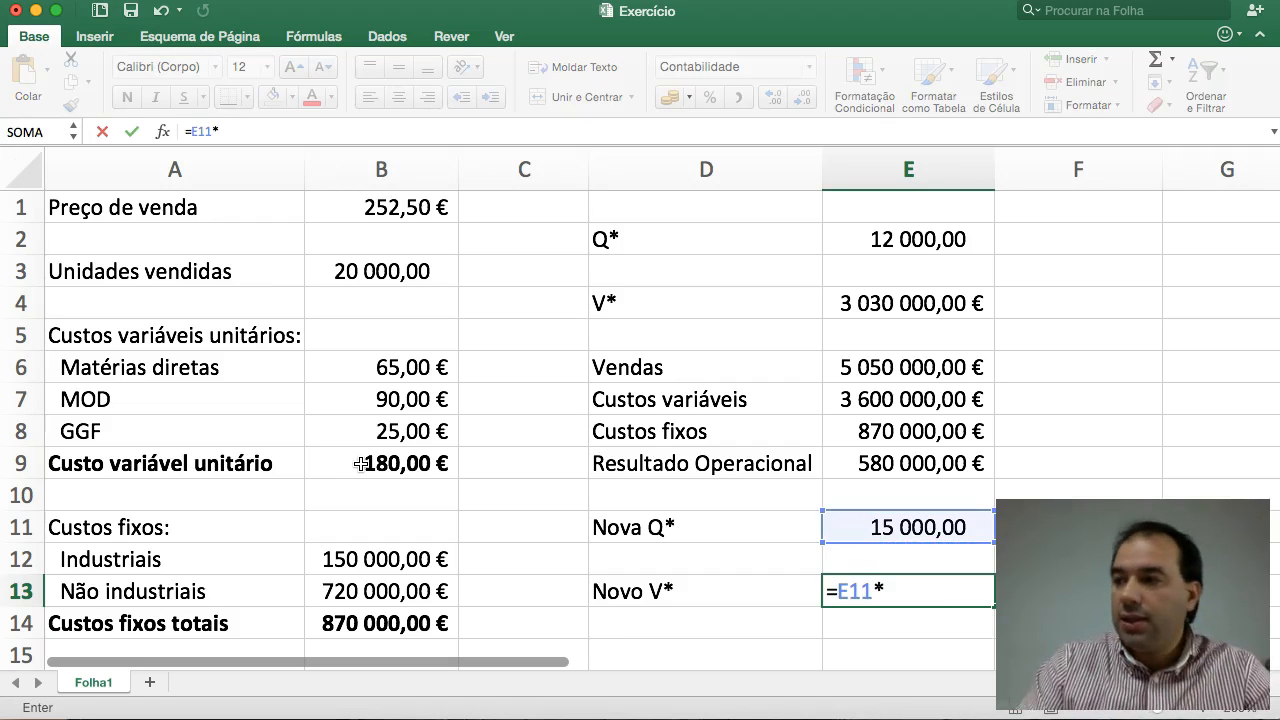
{"action": "left_click", "coordinate": [395, 210]}
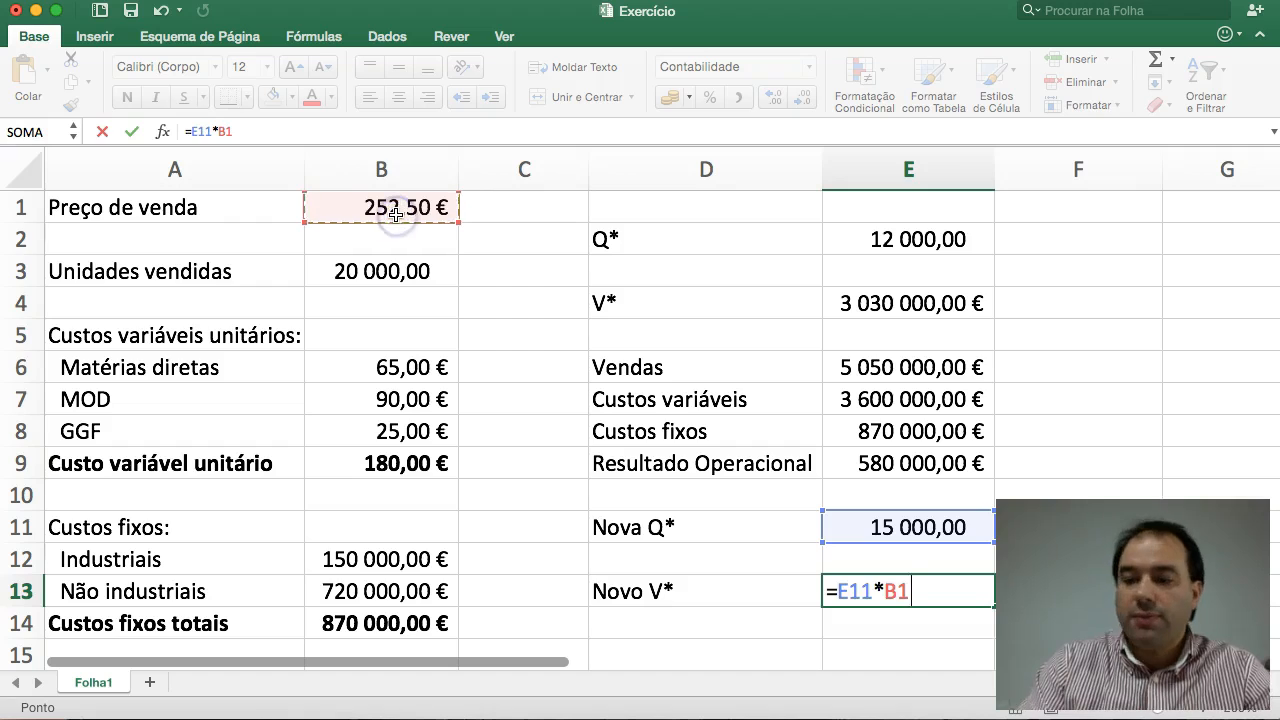
{"action": "key", "text": "Return"}
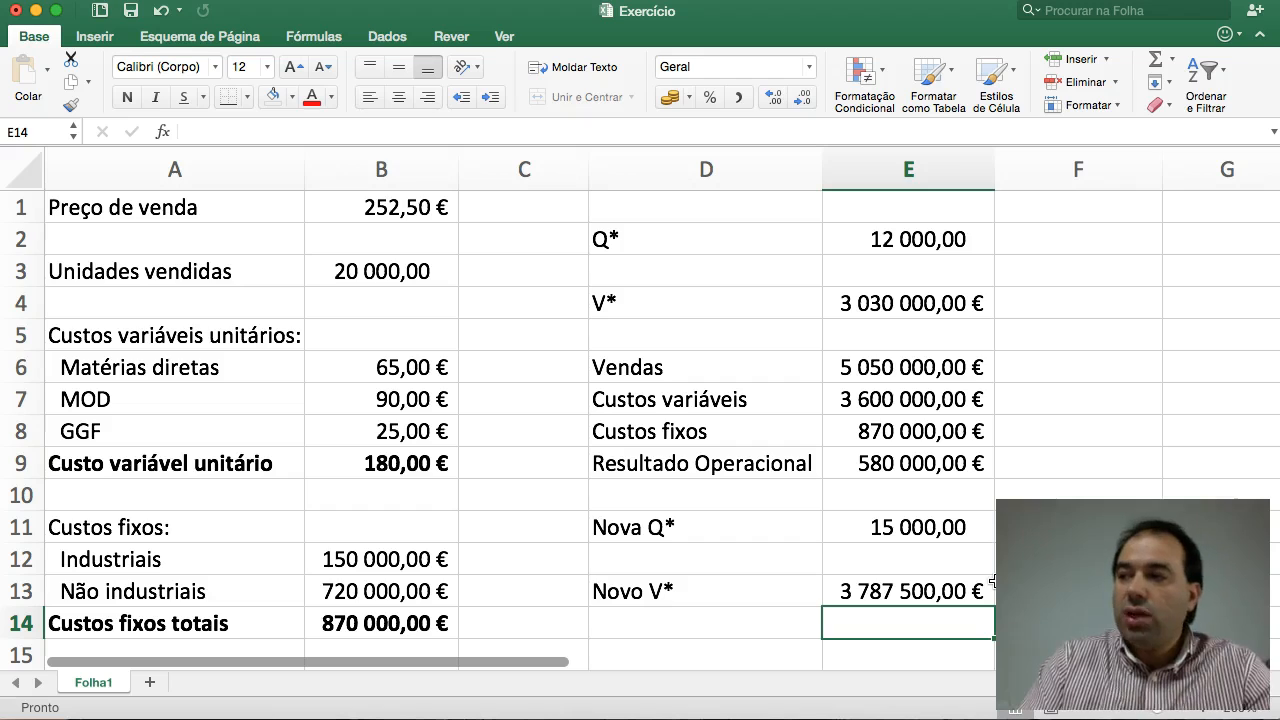
- Calculate sales with 10% more units in F6, beside the current Vendas value, with =B3*1,1*B1
{"action": "left_click", "coordinate": [1095, 356]}
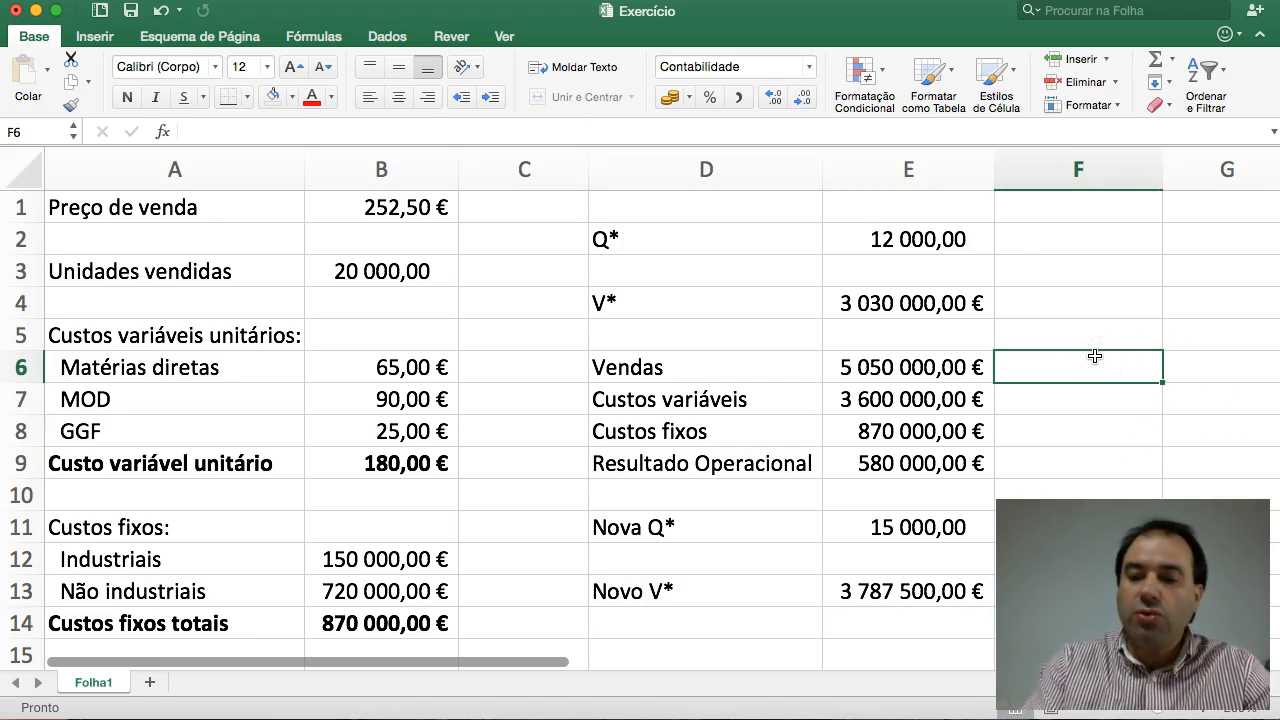
{"action": "type", "text": "="}
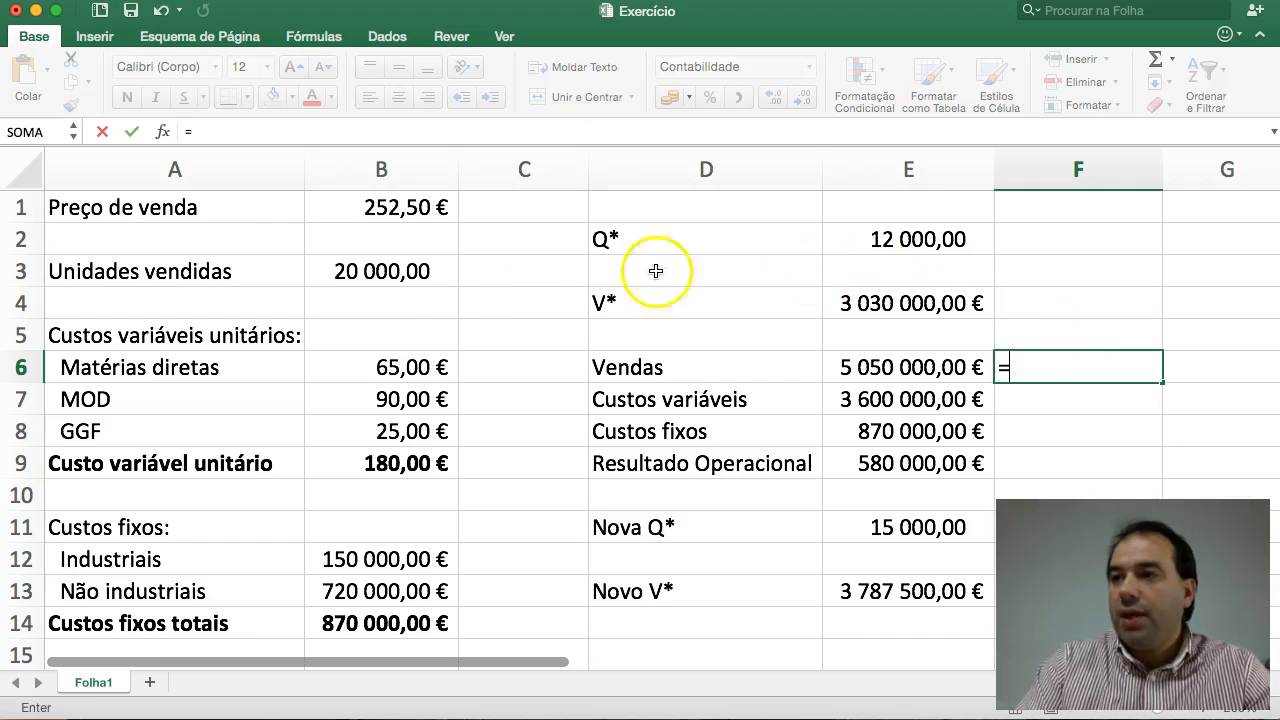
{"action": "left_click", "coordinate": [417, 268]}
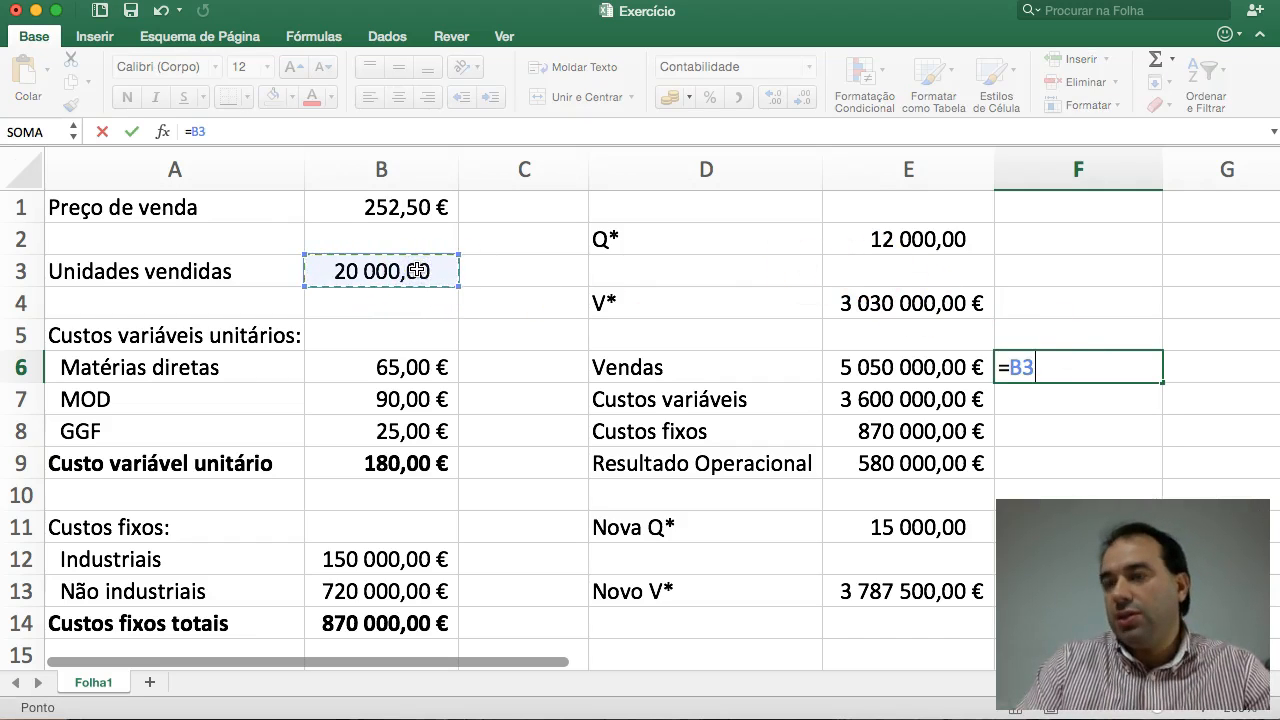
{"action": "type", "text": "*1,1"}
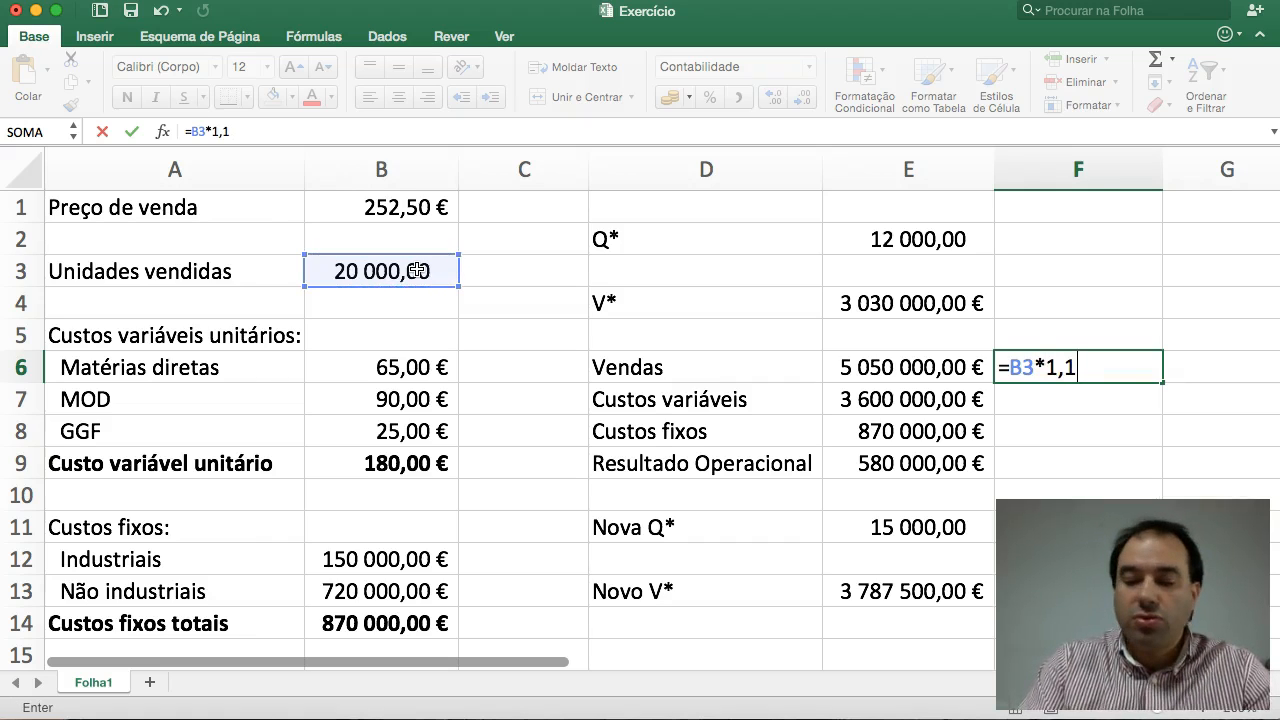
{"action": "type", "text": "*"}
{"action": "left_click", "coordinate": [346, 211]}
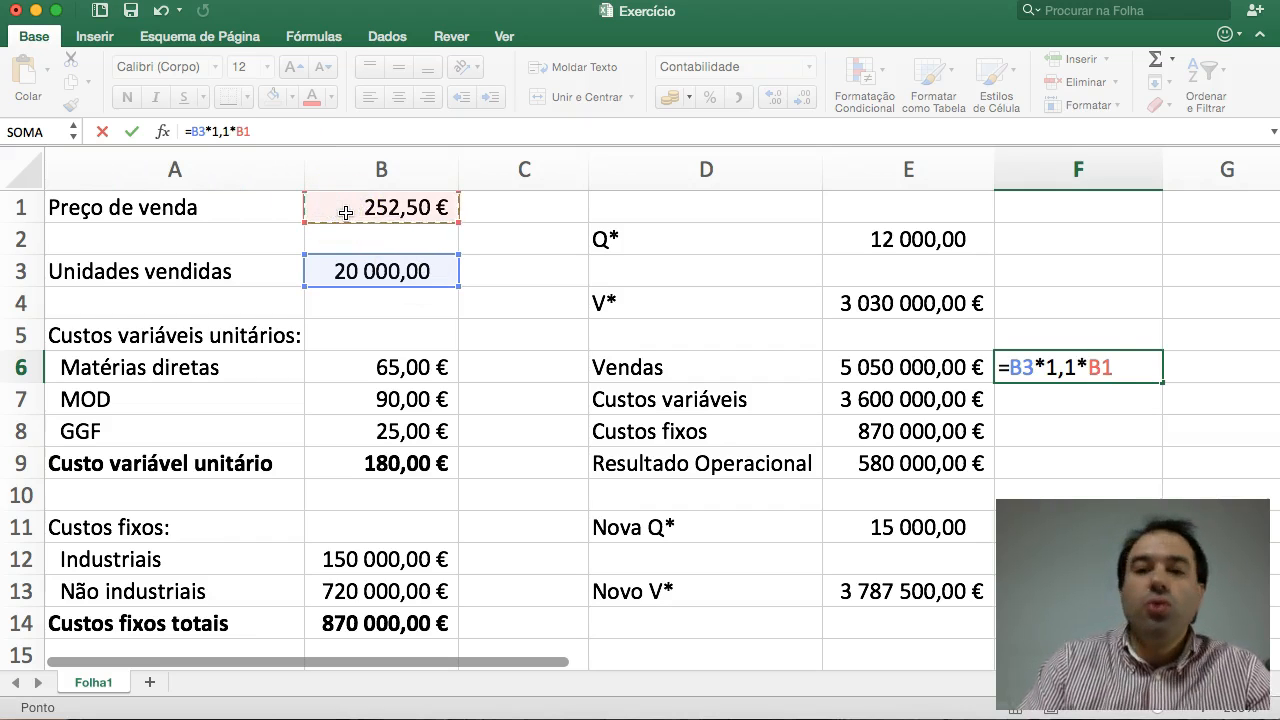
{"action": "key", "text": "Return"}
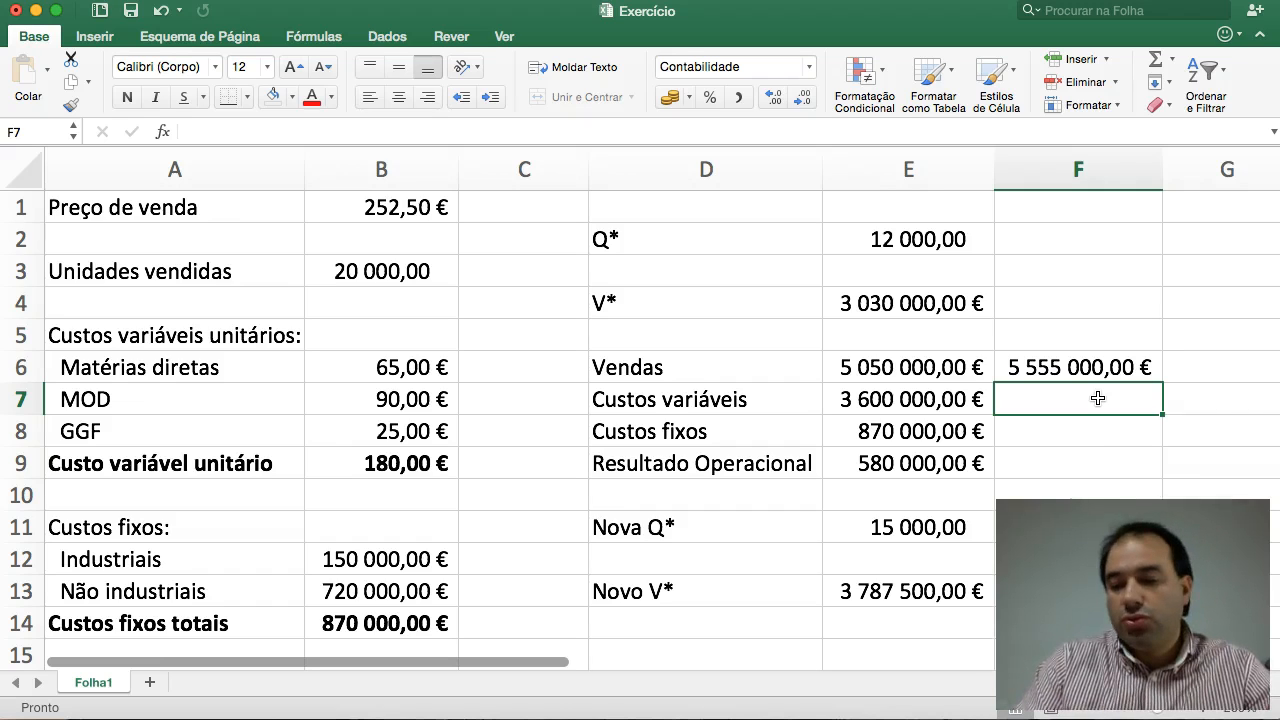
- Calculate the variable costs for 10% more units in F7 with =B3*1,1*B9
{"action": "type", "text": "="}
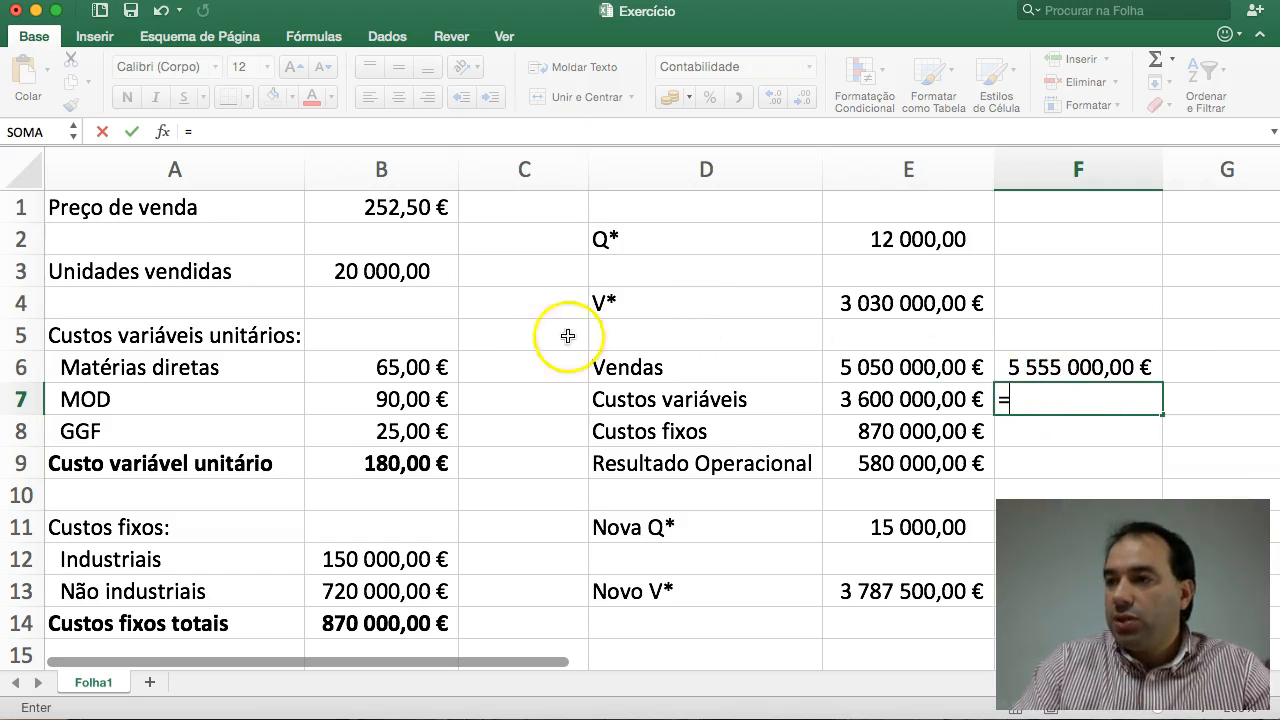
{"action": "left_click", "coordinate": [370, 268]}
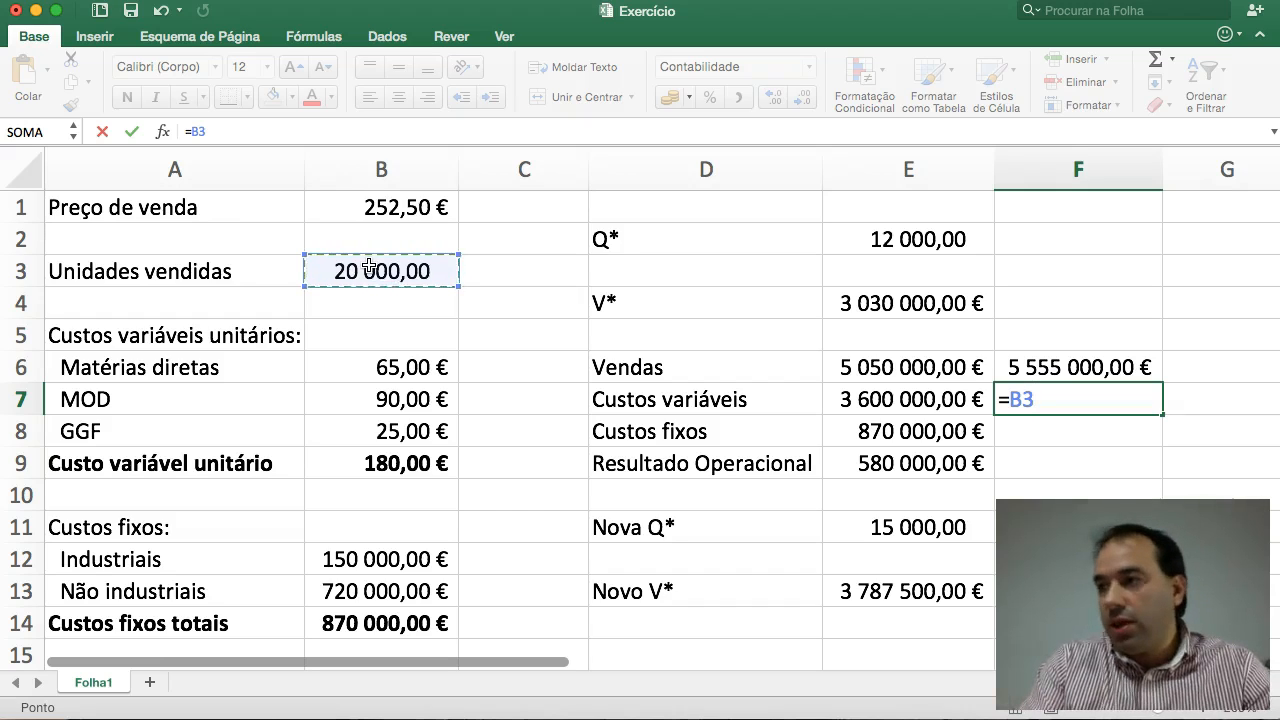
{"action": "type", "text": "*1,1"}
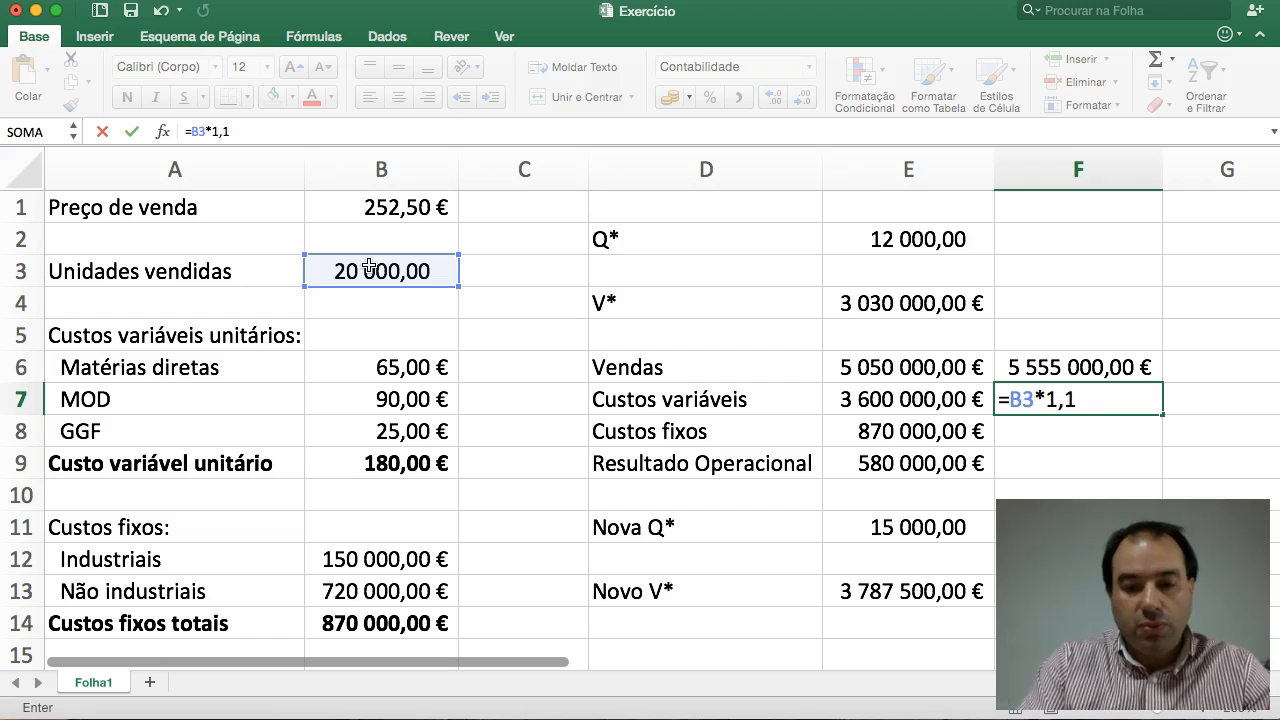
{"action": "type", "text": "*"}
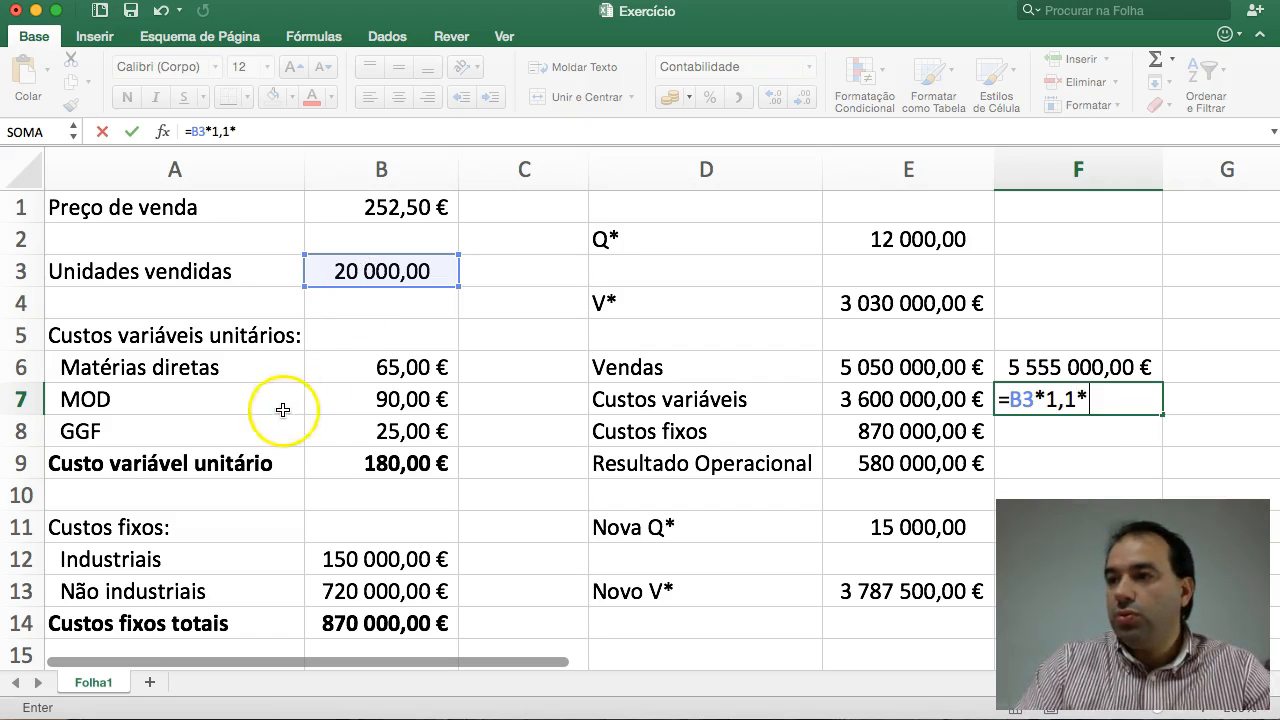
{"action": "left_click", "coordinate": [363, 459]}
{"action": "key", "text": "Return"}
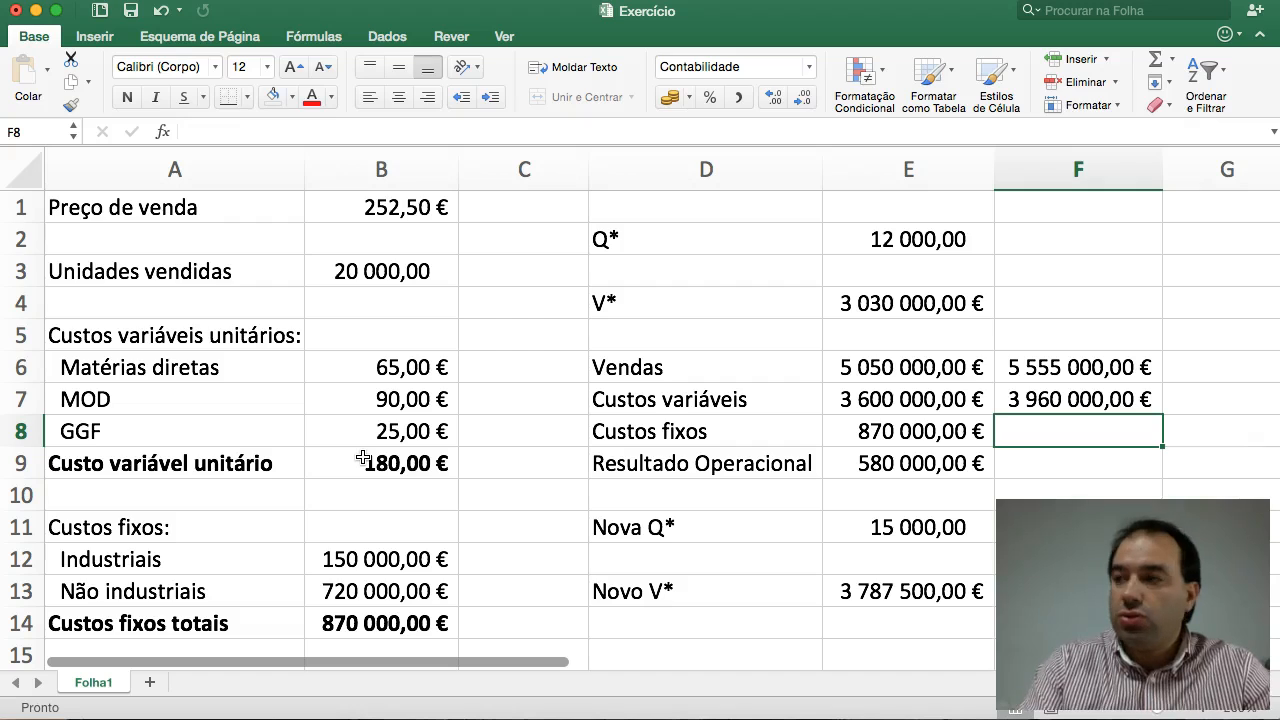
- Calculate the increased fixed costs in F8 with +B14+217500
{"action": "type", "text": "+"}
{"action": "left_click", "coordinate": [330, 626]}
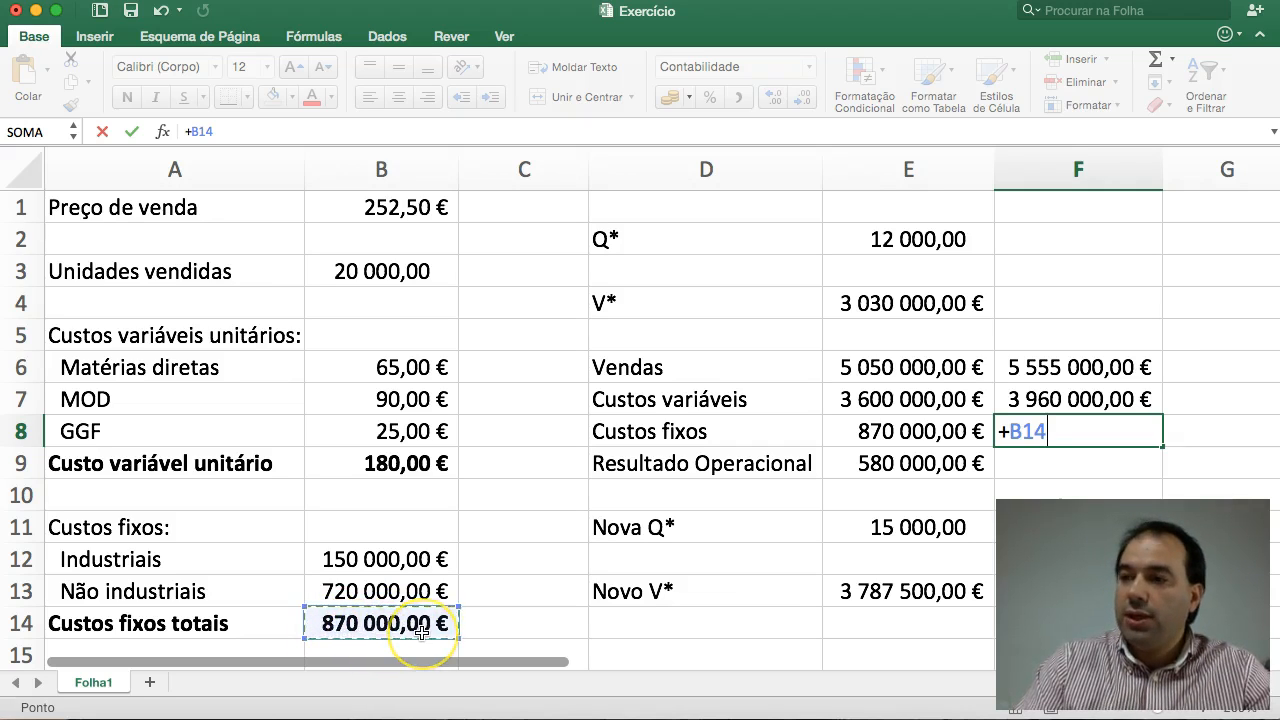
{"action": "type", "text": "+217500"}
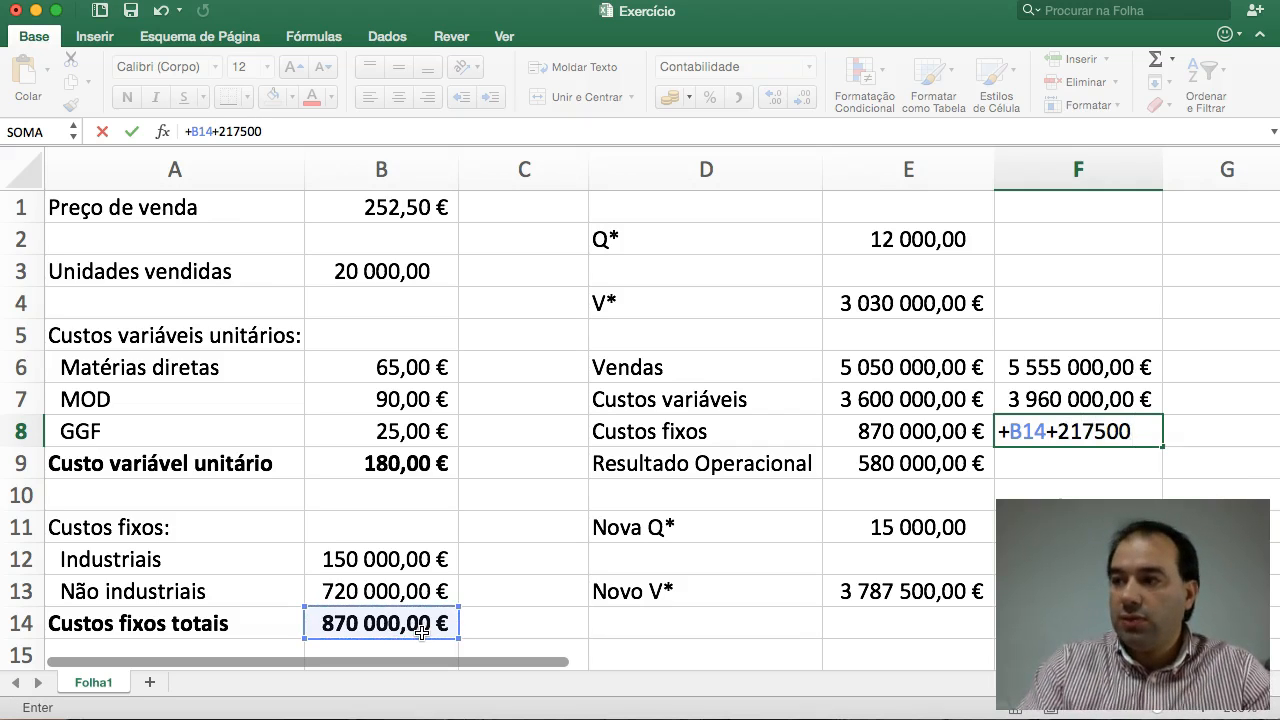
{"action": "key", "text": "Return"}
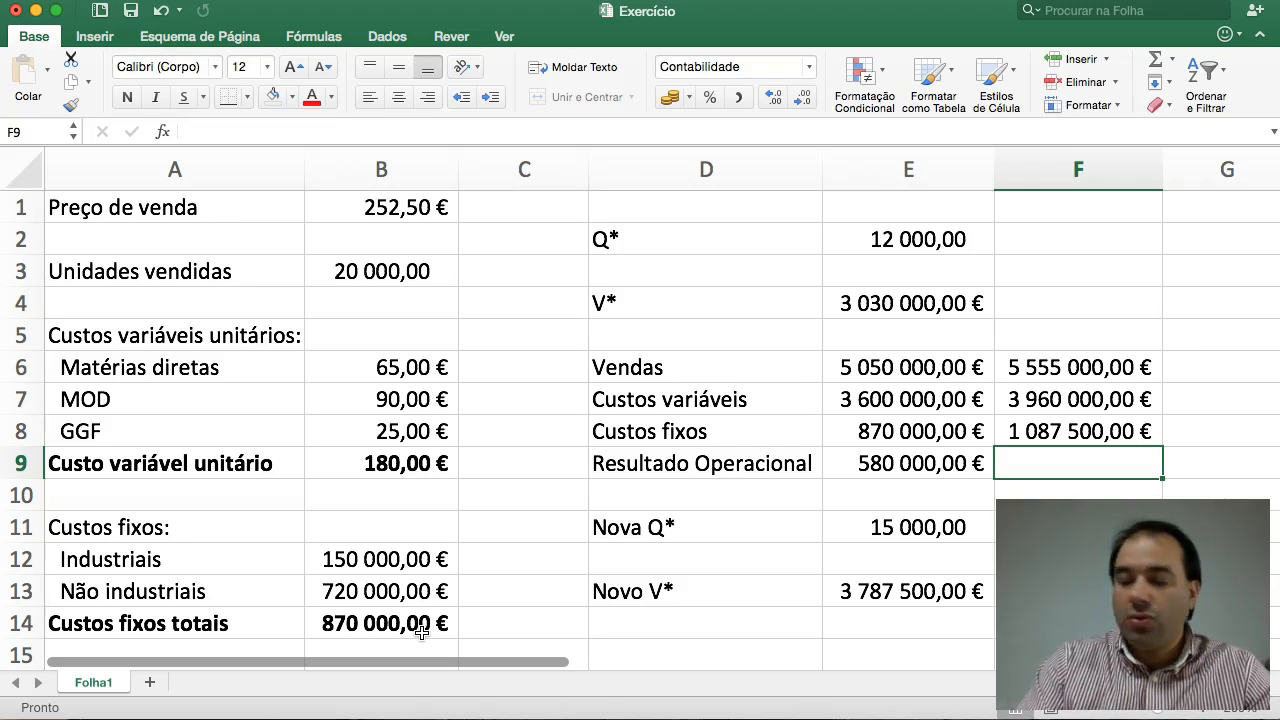
- Calculate the new operating result in F9 with =F6-F7-F8, subtracting the new variable and fixed costs from the new sales
{"action": "type", "text": "+"}
{"action": "key", "text": "Escape"}
{"action": "type", "text": "="}
{"action": "key", "text": "Up"}
{"action": "key", "text": "Up"}
{"action": "key", "text": "Up"}
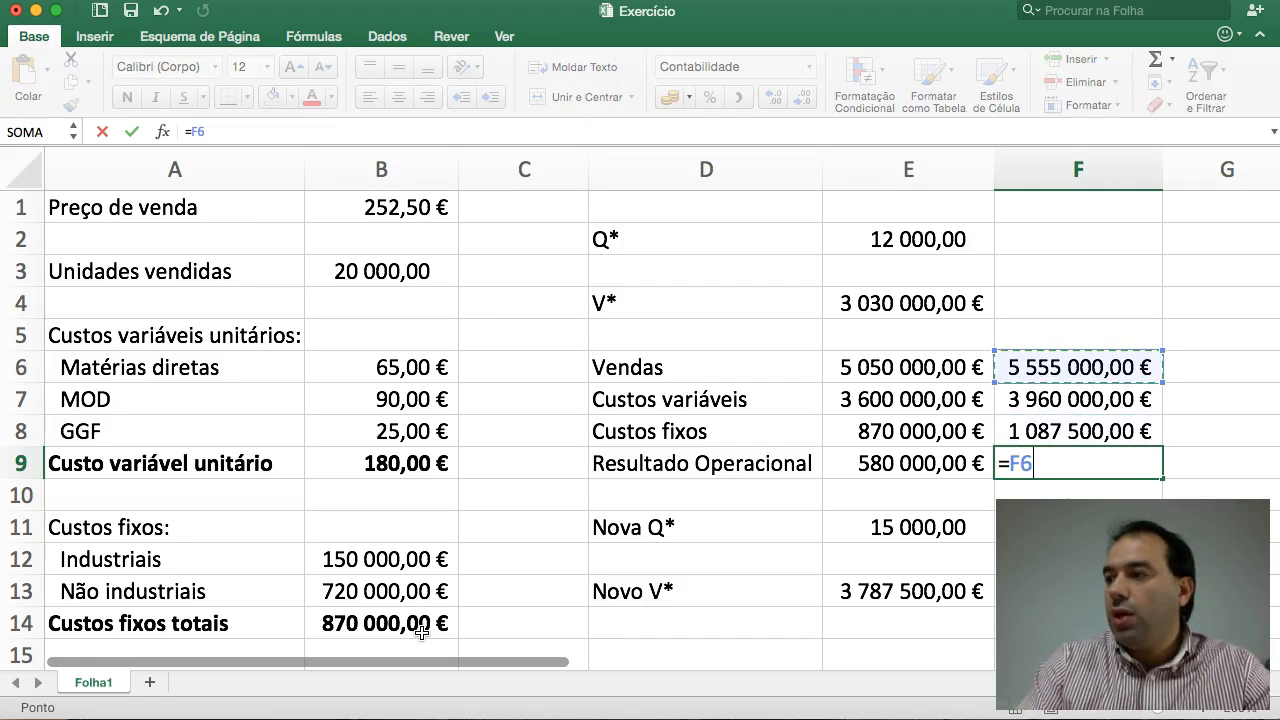
{"action": "type", "text": "-"}
{"action": "key", "text": "Up"}
{"action": "key", "text": "Up"}
{"action": "key", "text": "Up"}
{"action": "key", "text": "Down"}
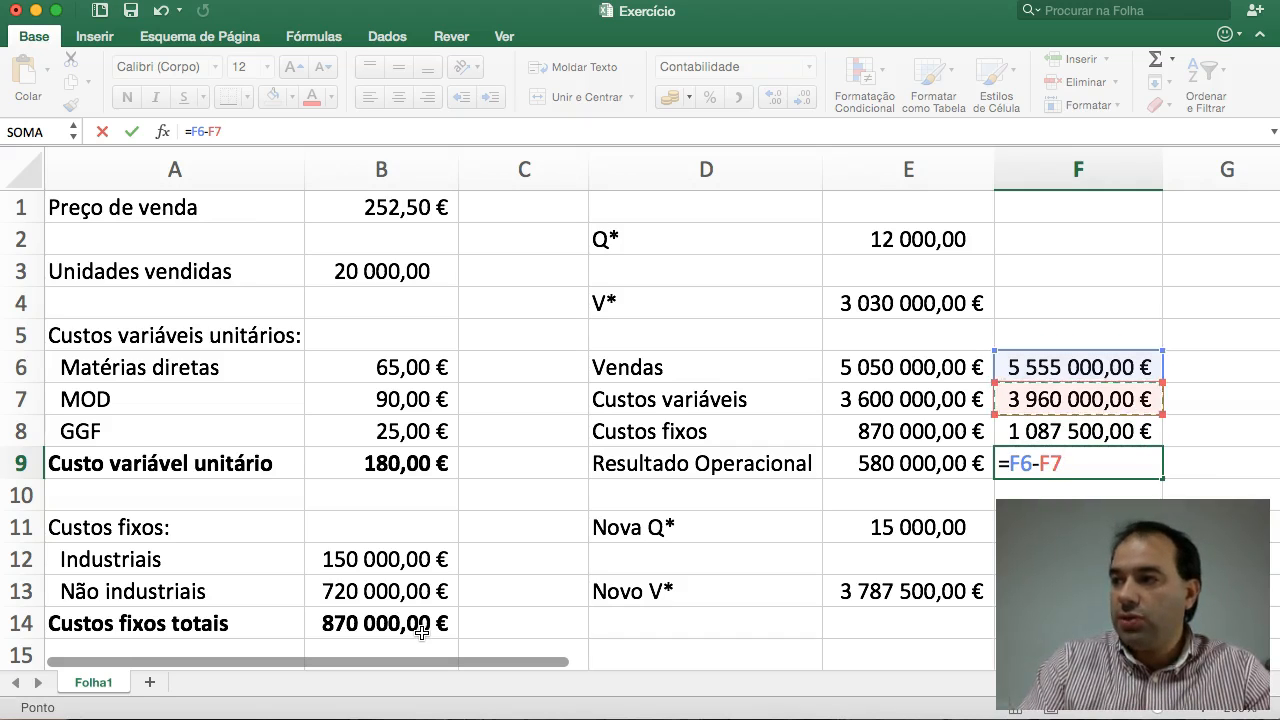
{"action": "type", "text": "-"}
{"action": "key", "text": "Up"}
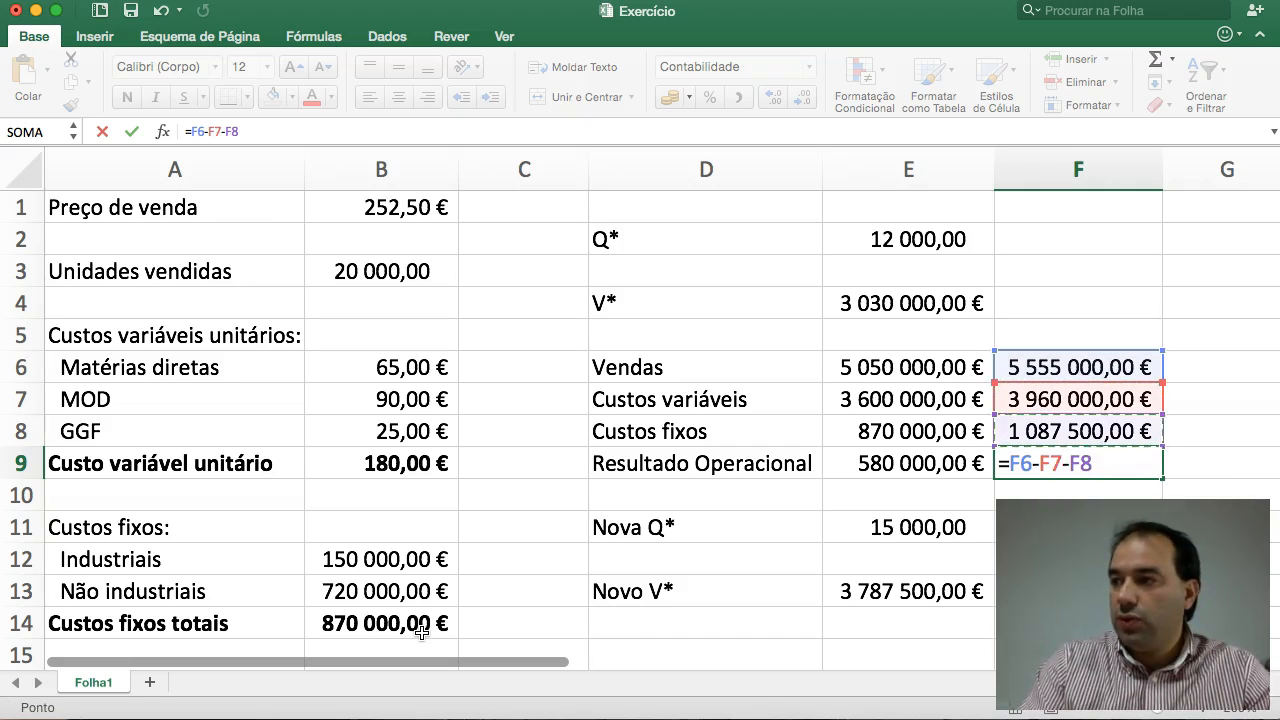
{"action": "key", "text": "Return"}
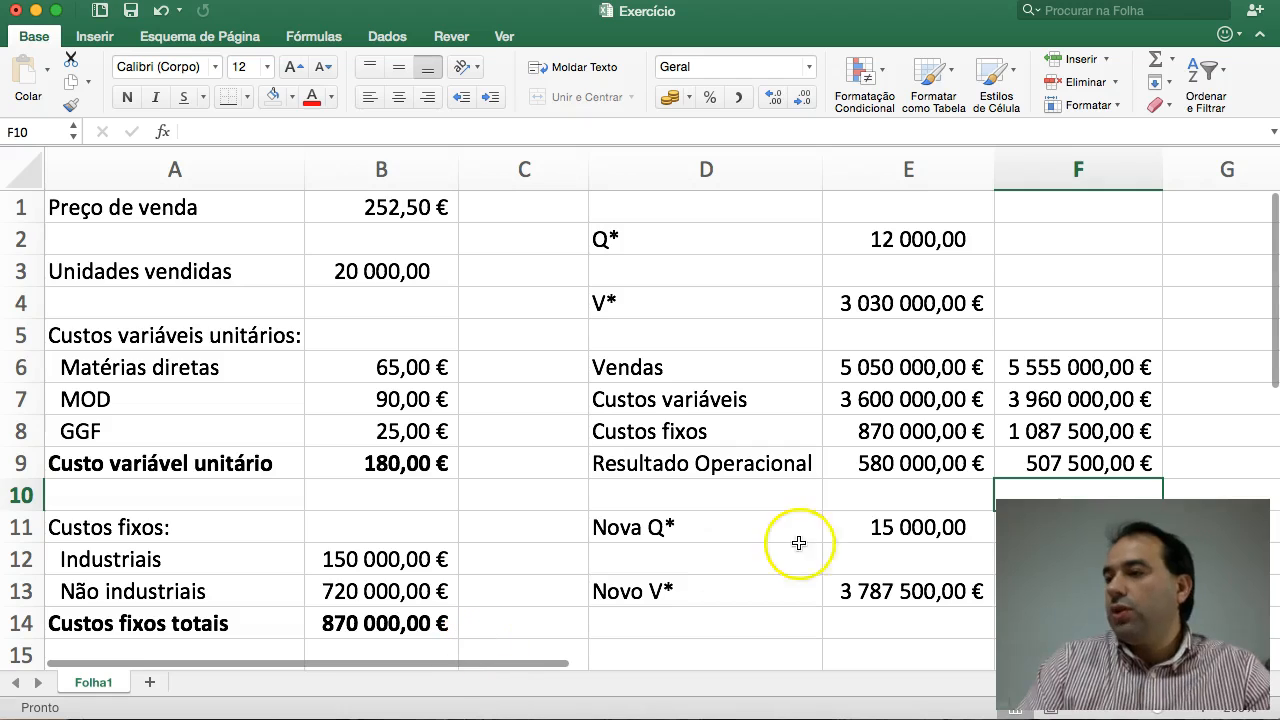
{"action": "left_click", "coordinate": [1045, 465]}
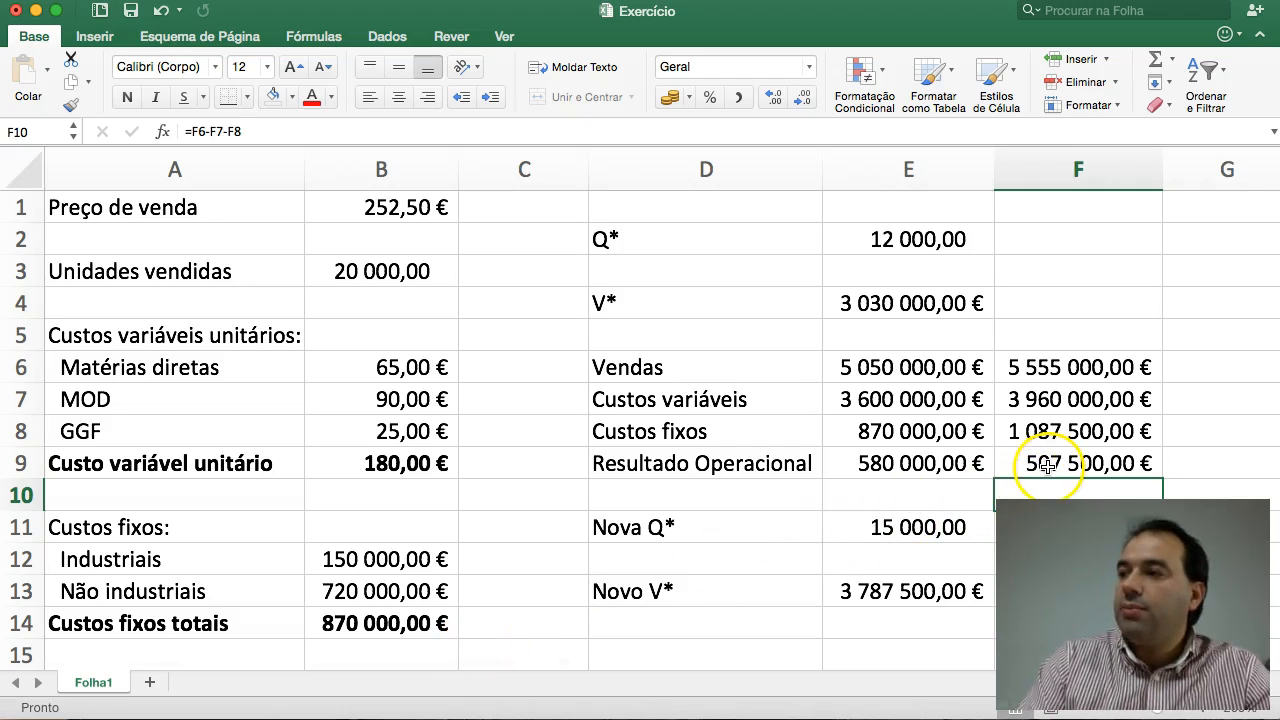